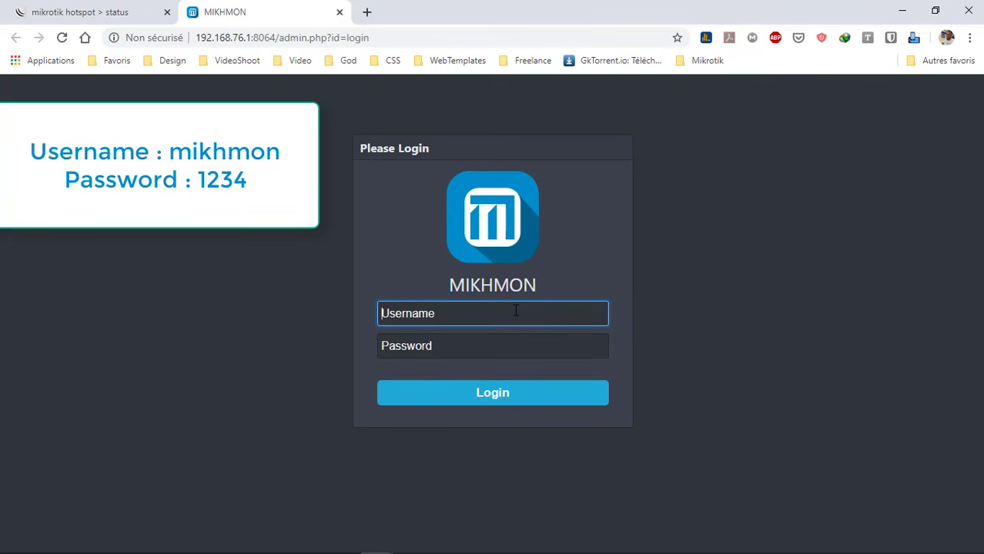
# Sign in to Mikhmon with the default login credentials
pyautogui.write('mikhmon')
pyautogui.press('Tab')
pyautogui.write('1234')
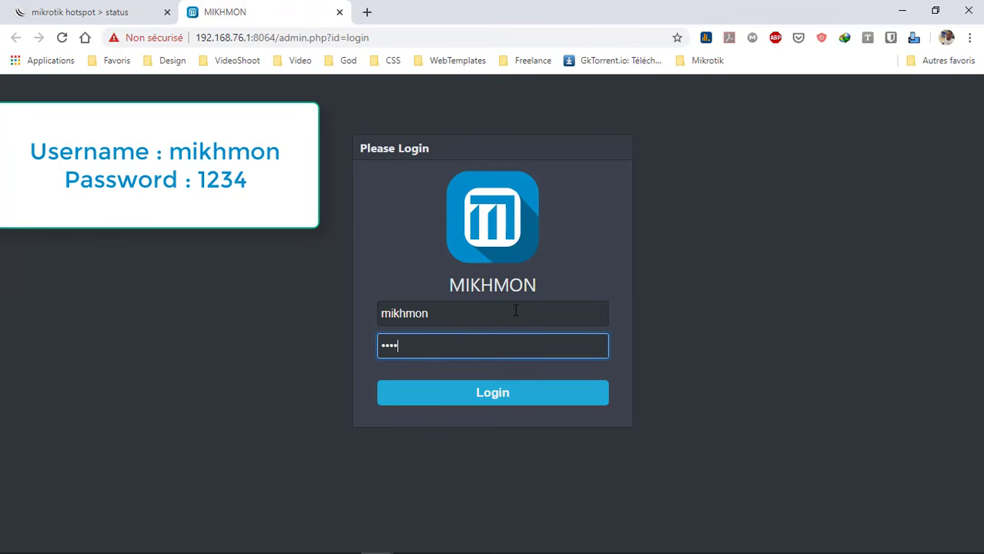
pyautogui.press('Return')
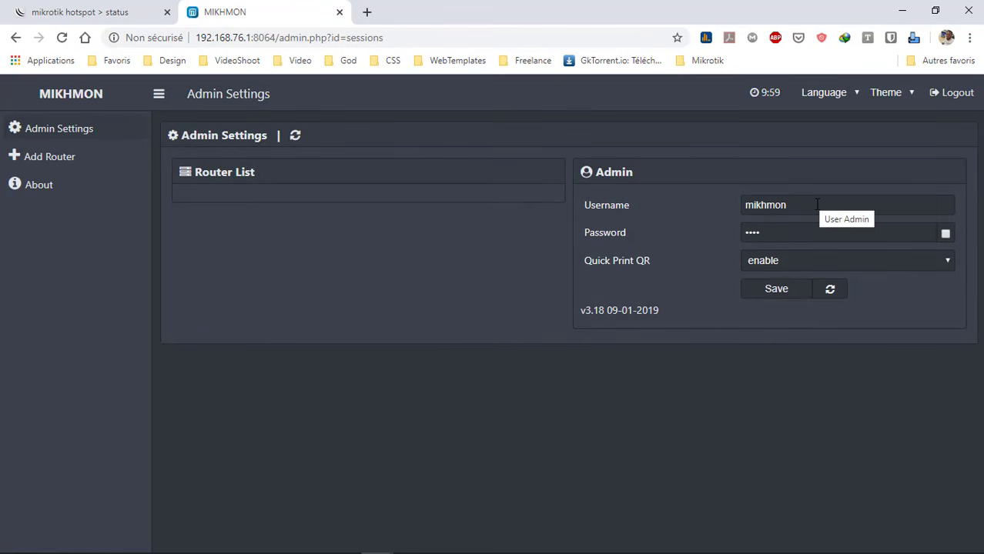
# Change the admin username to admin, enter a new password, show it, and save
pyautogui.moveTo(809, 198); pyautogui.dragTo(579, 237)
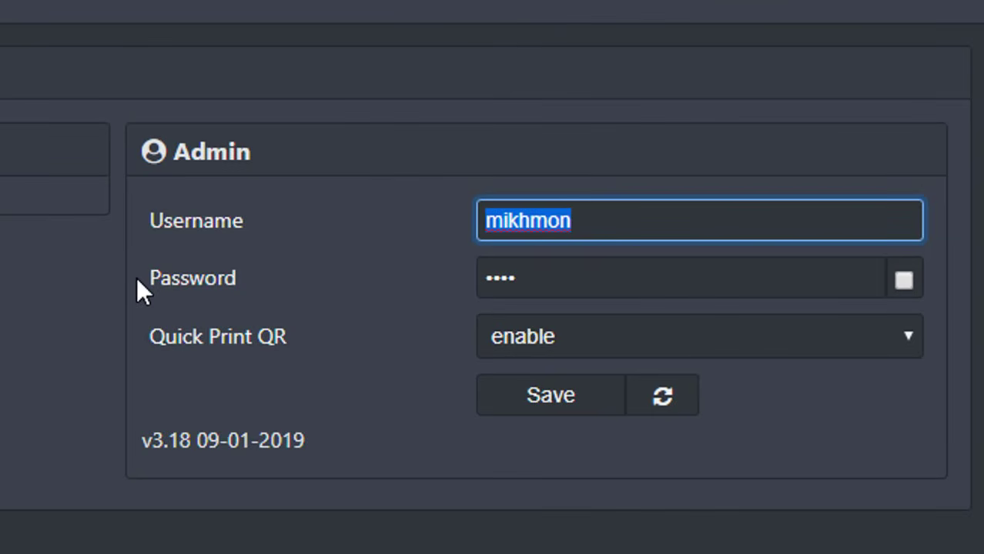
pyautogui.write('admin')
pyautogui.press('Tab')
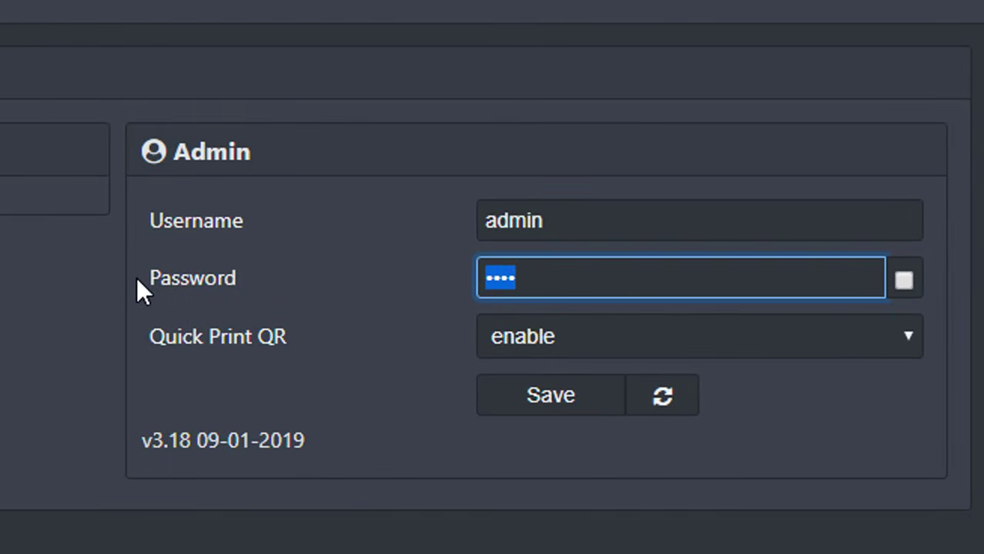
pyautogui.write('1234')
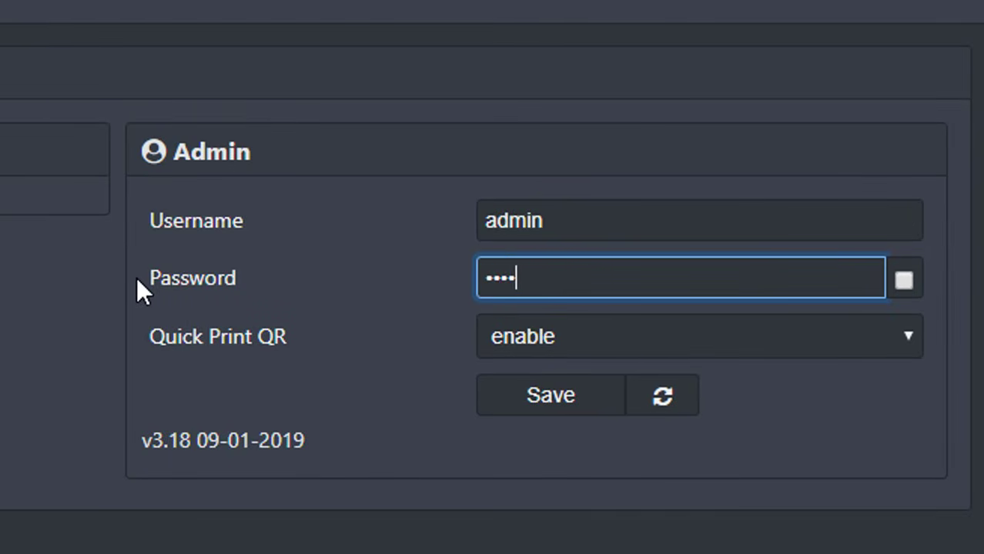
pyautogui.click(903, 281)
pyautogui.click(543, 406)
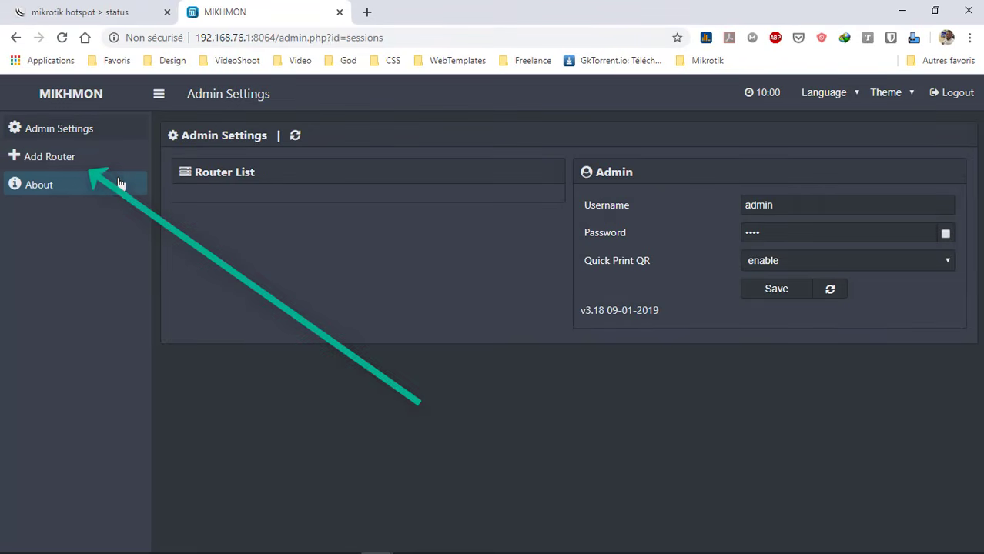
# Add a new router session, new-8511, then minimize the browser to the desktop
pyautogui.click(40, 167)
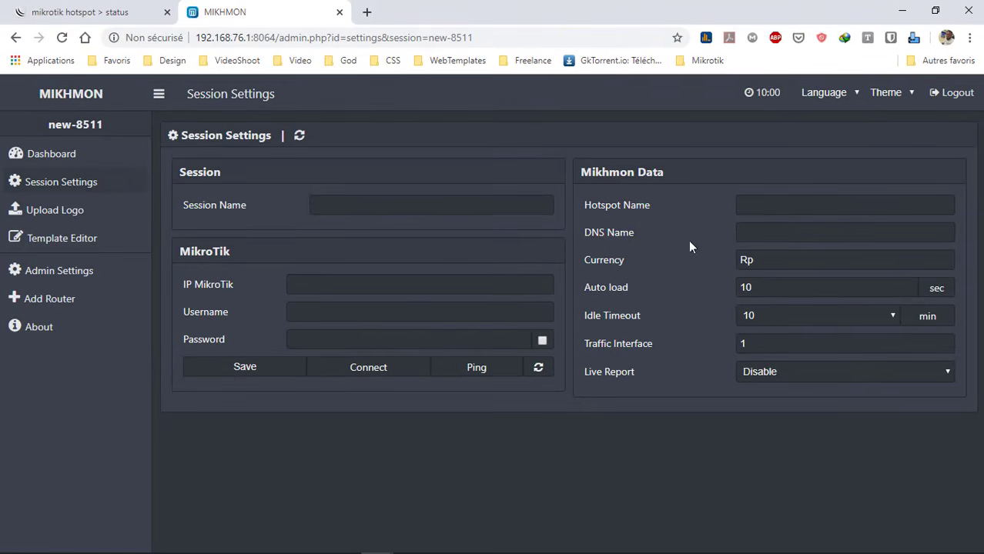
pyautogui.click(902, 12)
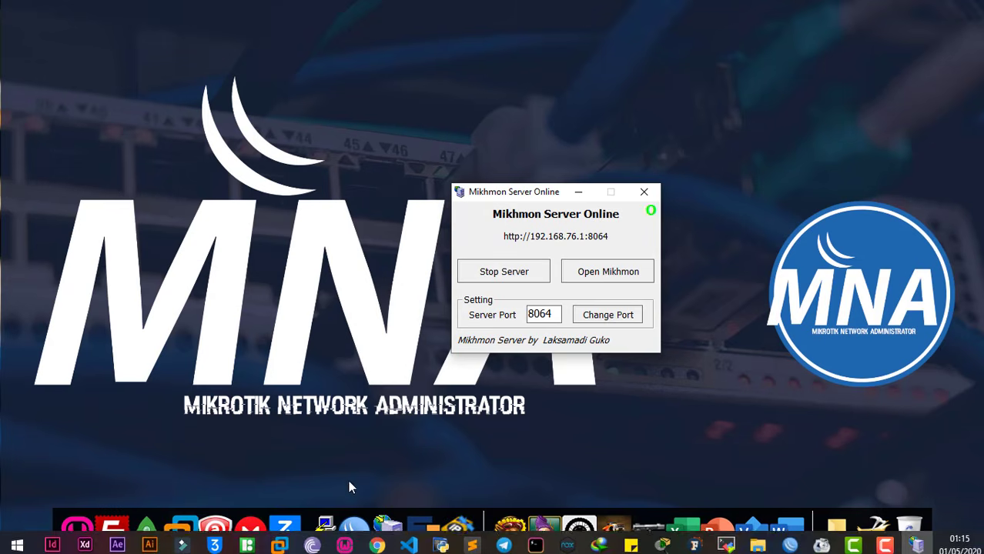
# Launch WinBox and connect to the discovered MikroTik router
pyautogui.click(351, 517)
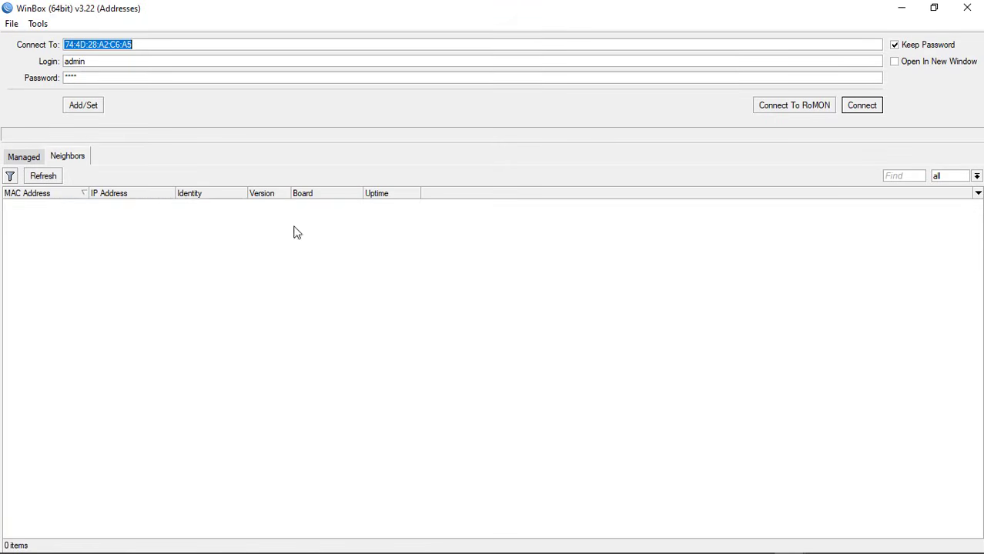
pyautogui.click(71, 204)
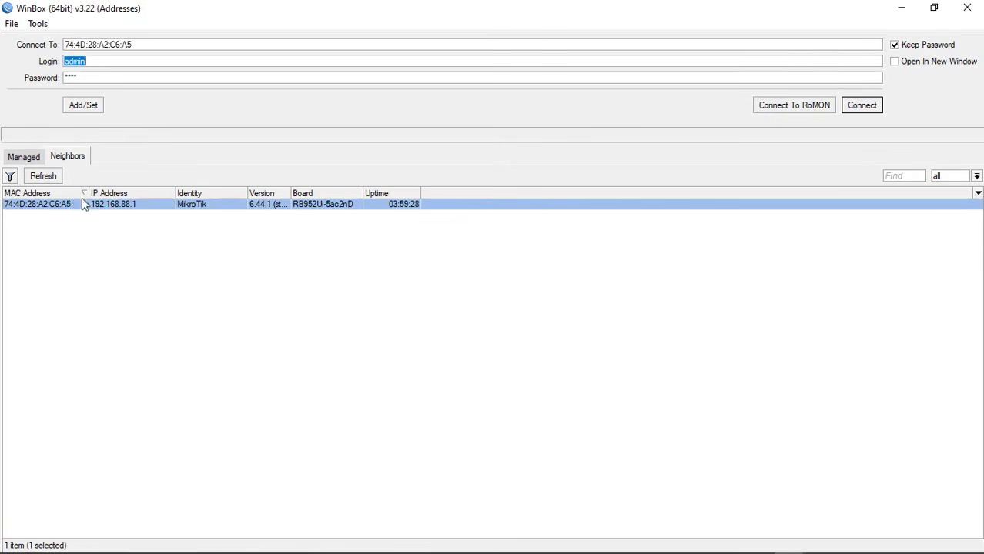
pyautogui.click(861, 105)
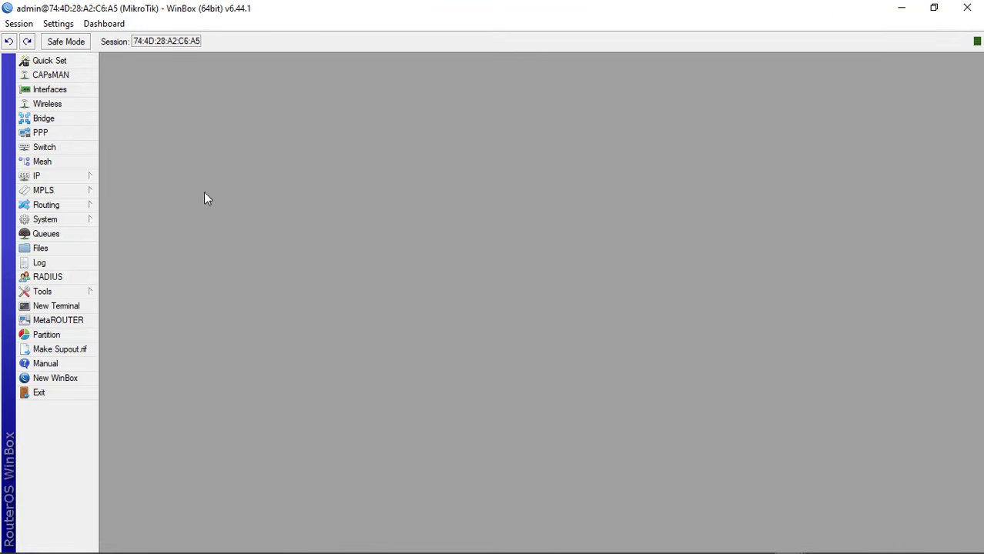
# Open the alex profile under IP > Hotspot > Server Profiles (192.168.88.1, alex.net)
pyautogui.click(73, 177)
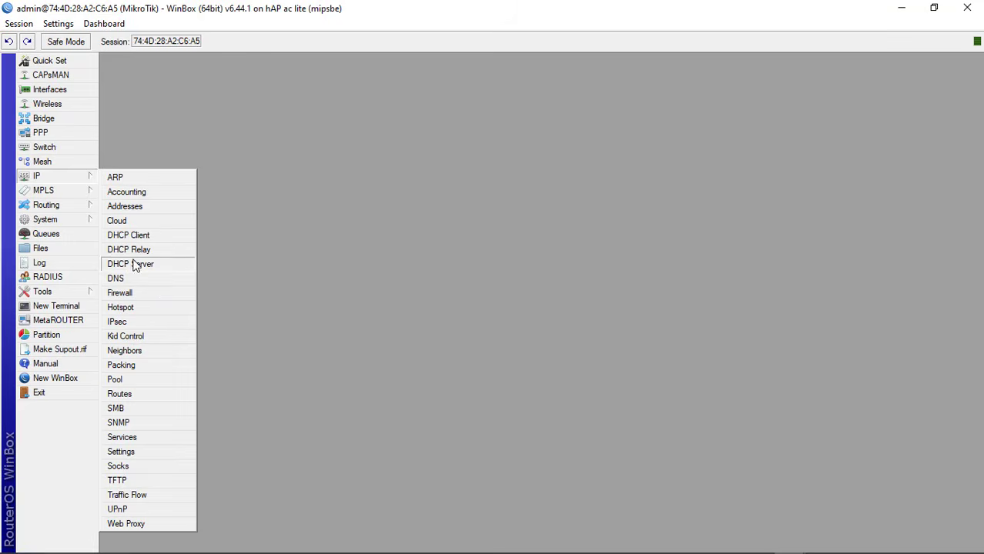
pyautogui.click(140, 310)
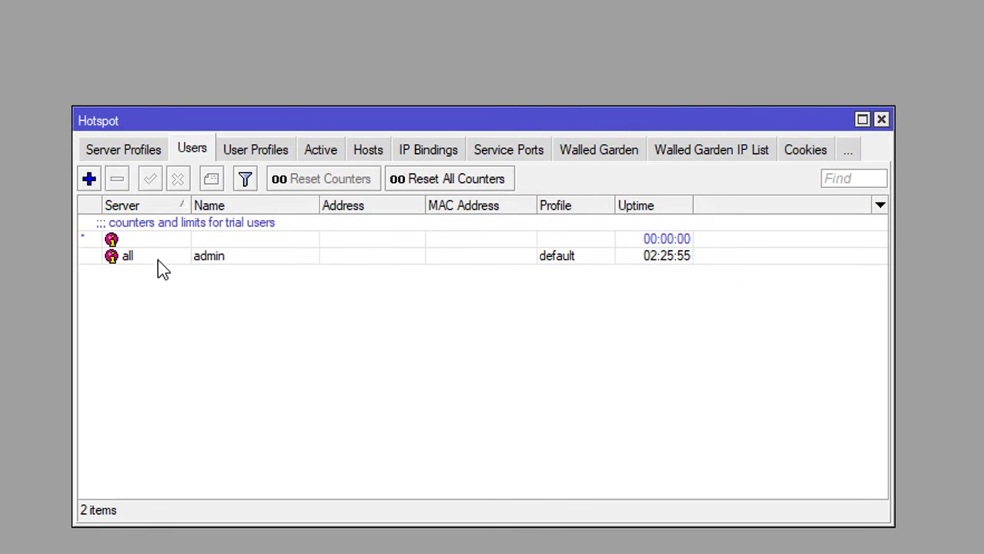
pyautogui.click(126, 158)
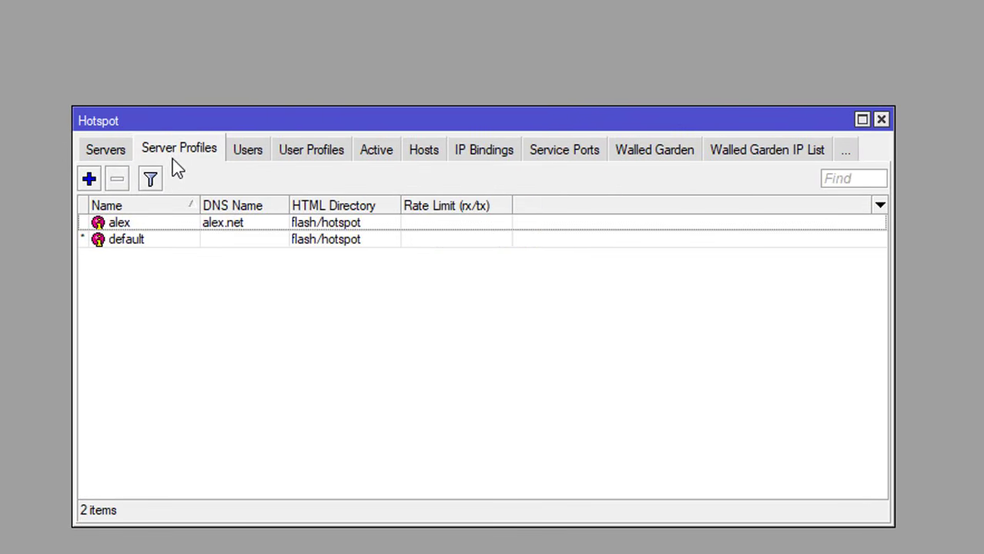
pyautogui.doubleClick(201, 226)
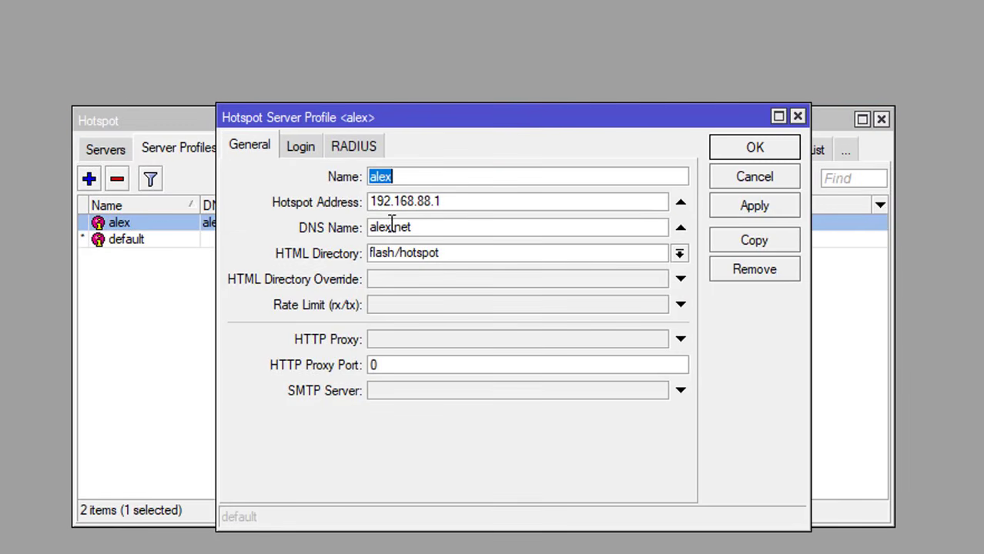
pyautogui.click(375, 178)
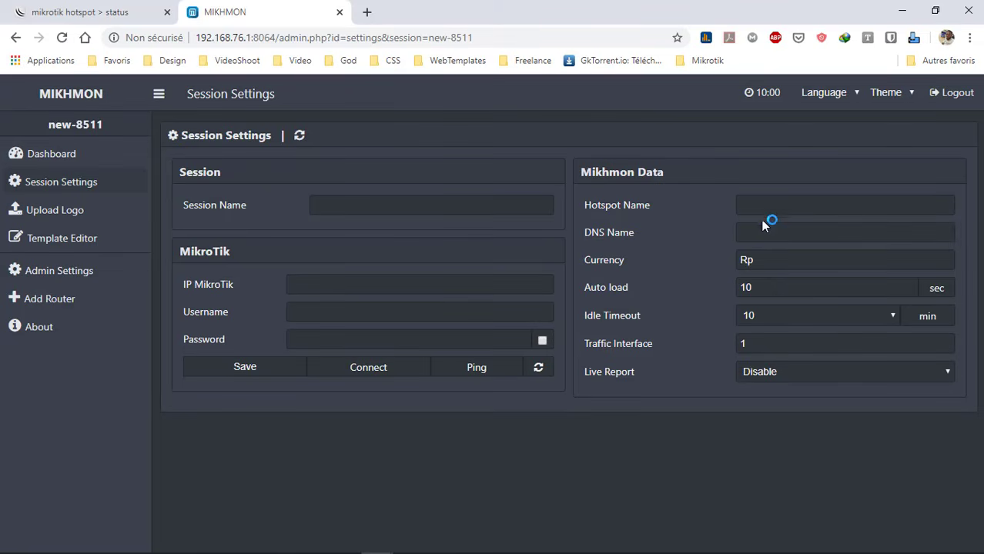
# Enter hotspot name alex, paste DNS name alex.net from WinBox, and set currency cfa
pyautogui.click(781, 203)
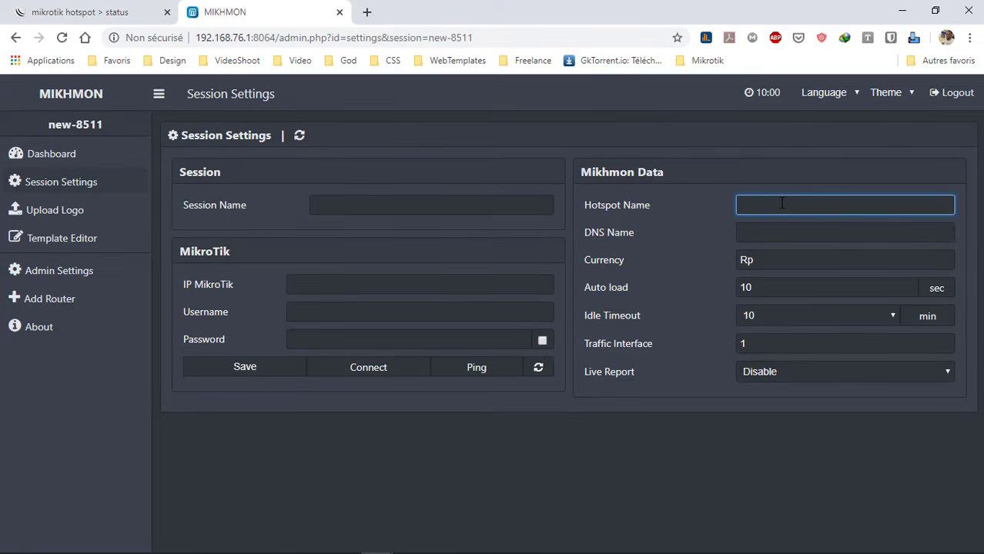
pyautogui.write('alex')
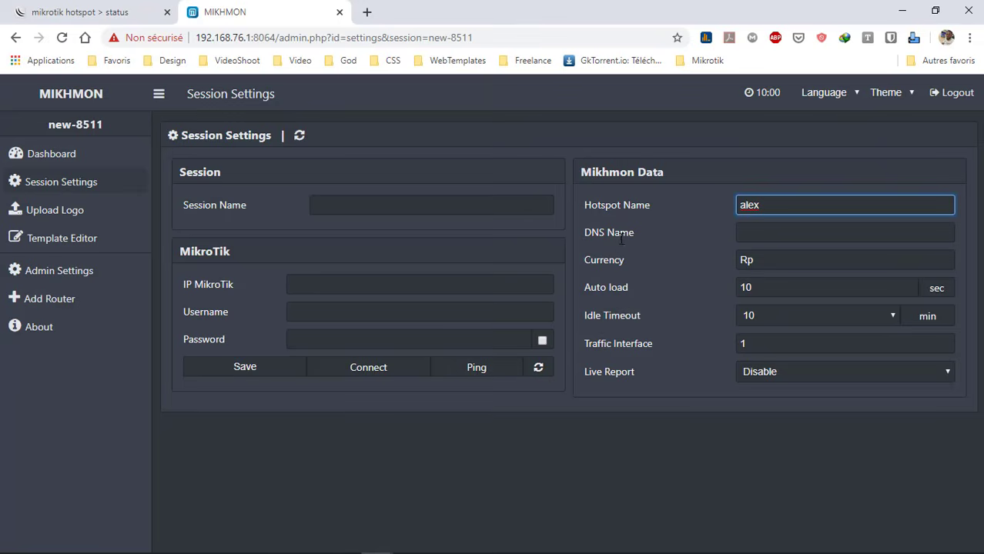
pyautogui.hotkey('alt', 'Tab')
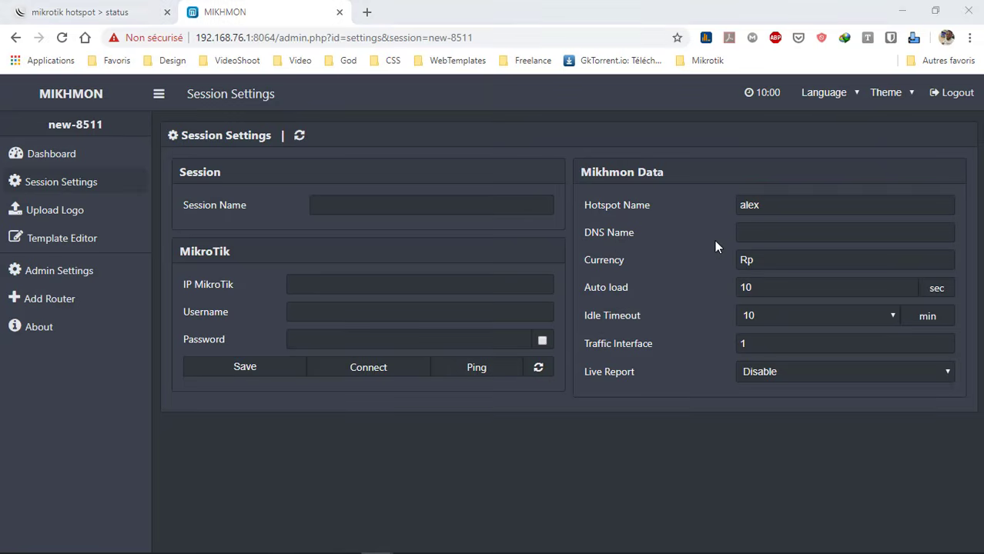
pyautogui.moveTo(529, 244); pyautogui.dragTo(432, 243)
pyautogui.hotkey('ctrl', 'c')
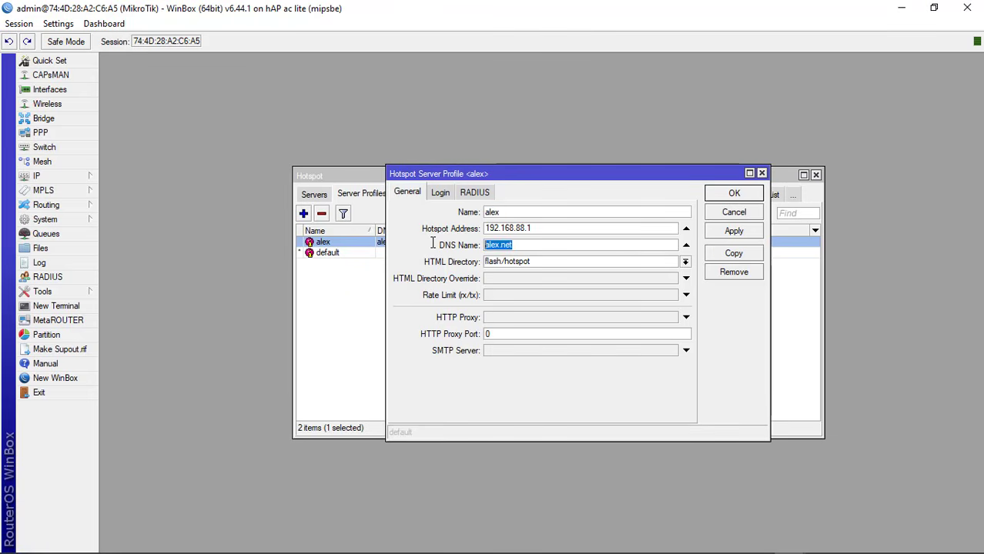
pyautogui.hotkey('alt', 'Tab')
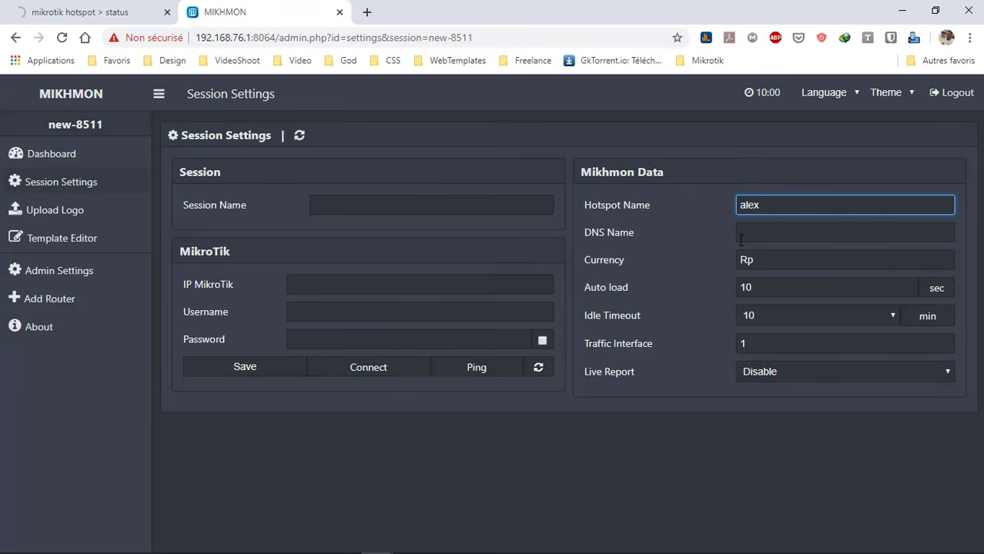
pyautogui.click(740, 235)
pyautogui.hotkey('ctrl', 'v')
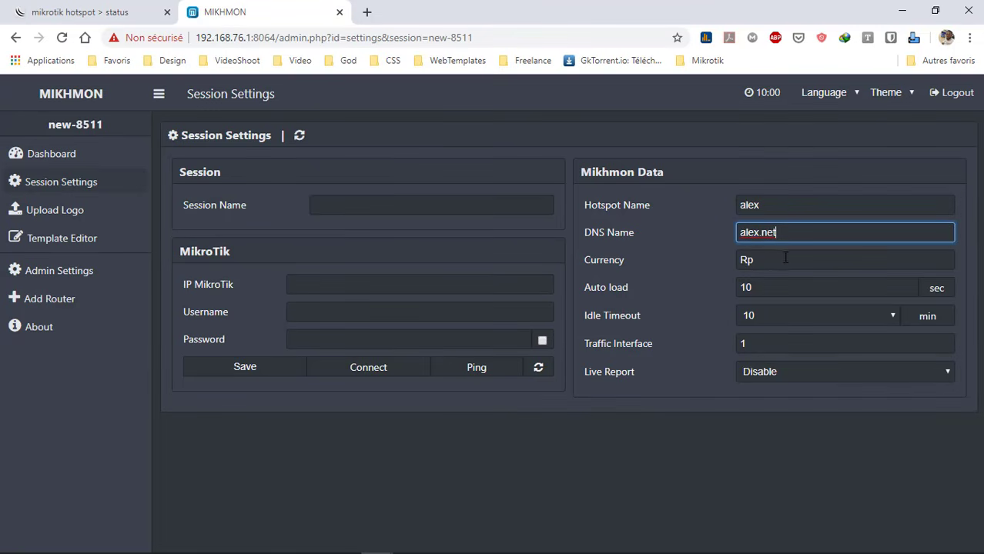
pyautogui.press('Tab')
pyautogui.write('cfa')
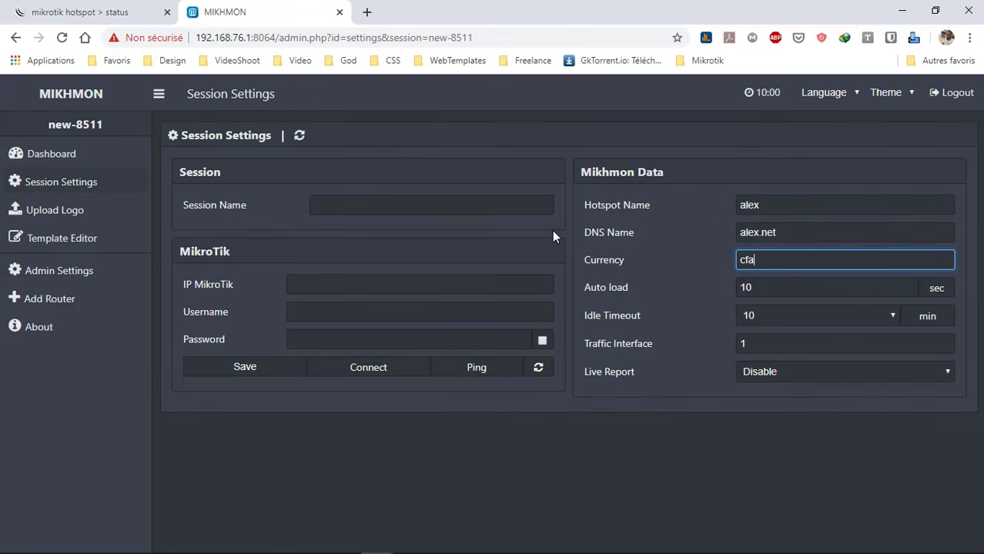
# Name the session wifizone1 and paste router IP 192.168.88.1 copied from WinBox
pyautogui.click(412, 211)
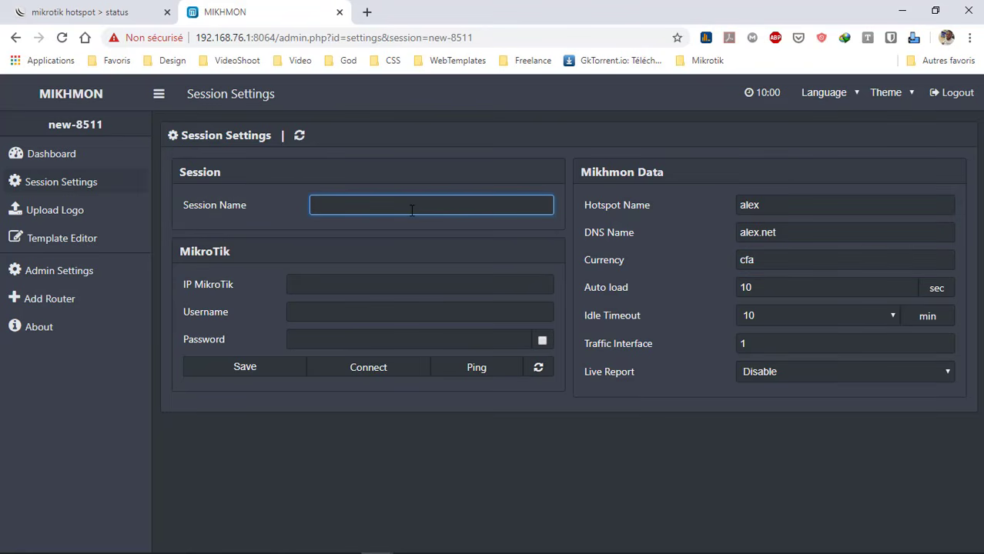
pyautogui.write('alex')
pyautogui.press('BackSpace')
pyautogui.press('BackSpace')
pyautogui.write('wifizone1')
pyautogui.hotkey('alt', 'Tab')
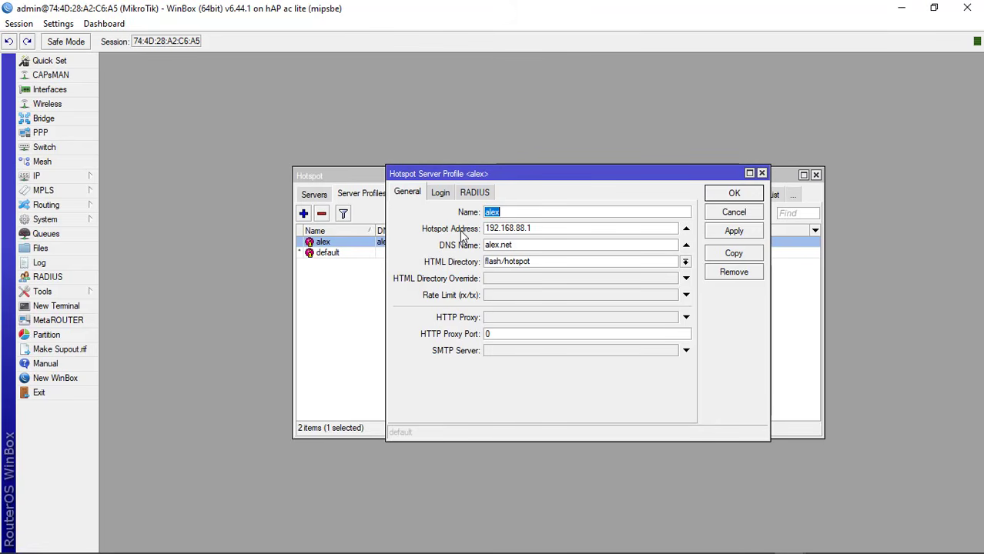
pyautogui.moveTo(542, 225); pyautogui.dragTo(413, 224)
pyautogui.hotkey('ctrl', 'c')
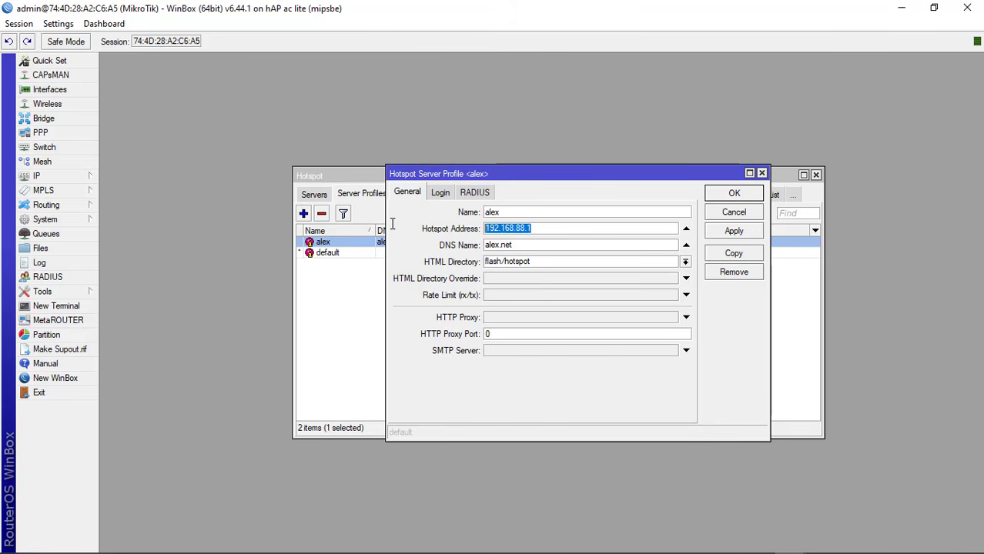
pyautogui.hotkey('alt', 'Tab')
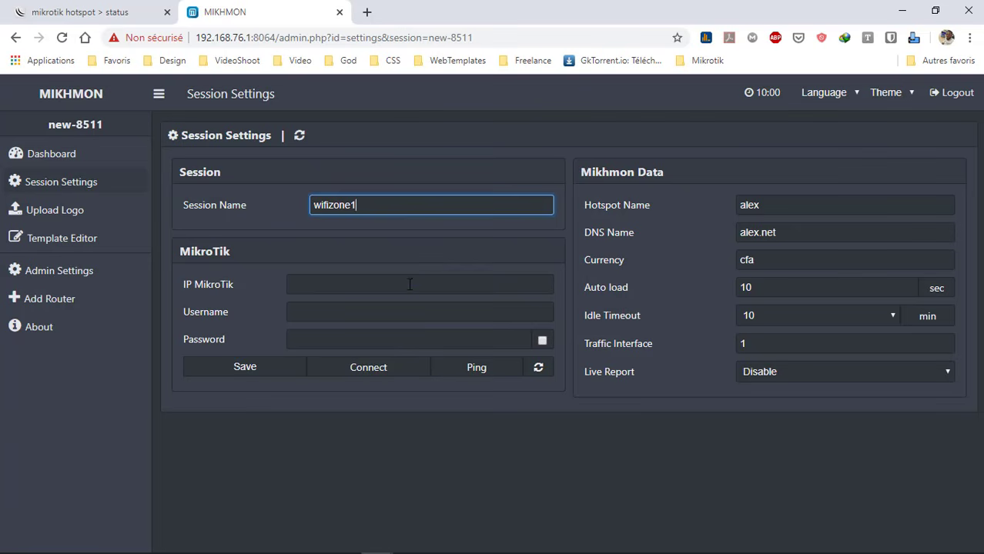
pyautogui.click(408, 284)
pyautogui.hotkey('ctrl', 'v')
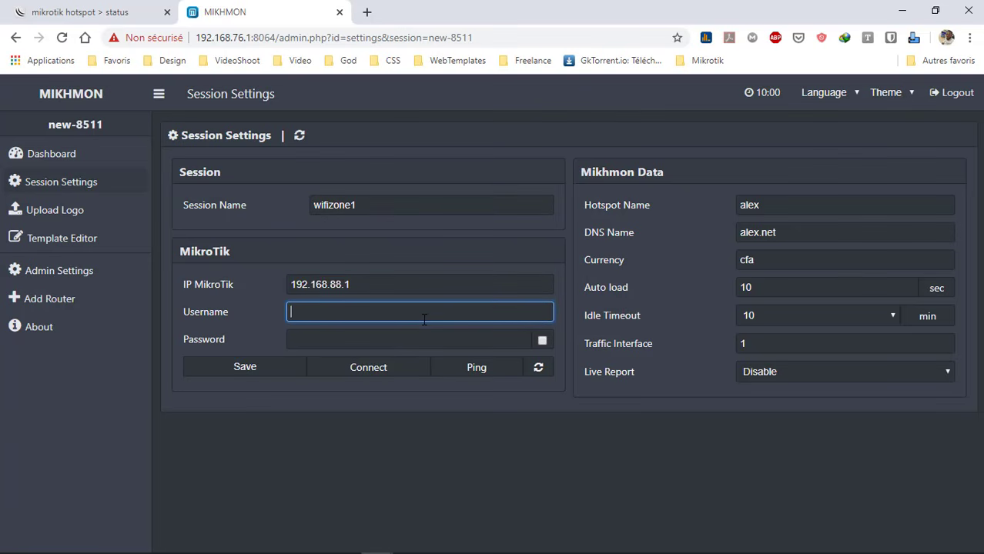
# Enter router login username admin and its password, with the password shown
pyautogui.click(420, 311)
pyautogui.write('admin')
pyautogui.press('Tab')
pyautogui.write('a')
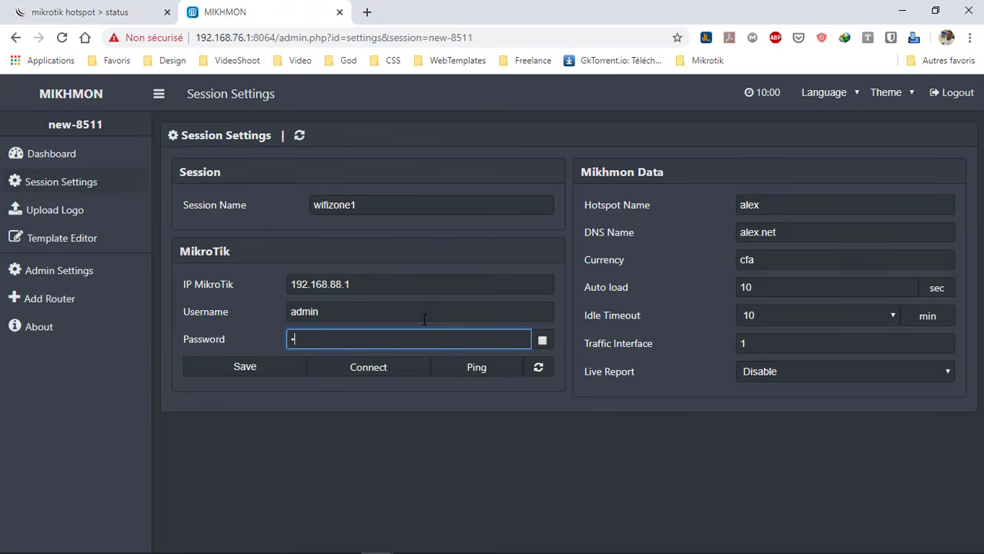
pyautogui.write('dmi')
pyautogui.click(542, 340)
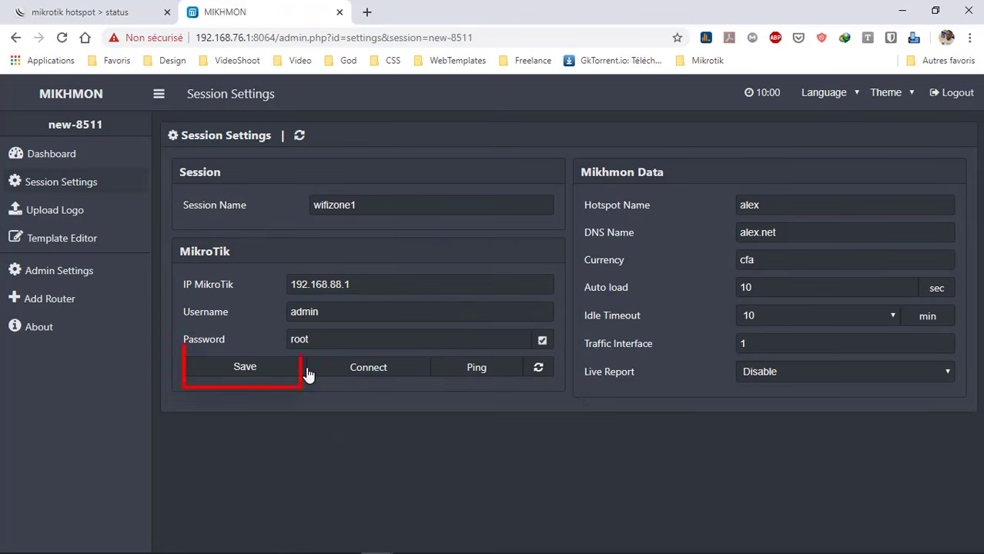
# Save session wifizone1, get Ping OK from 192.168.88.1:8728, and connect to the dashboard
pyautogui.click(245, 367)
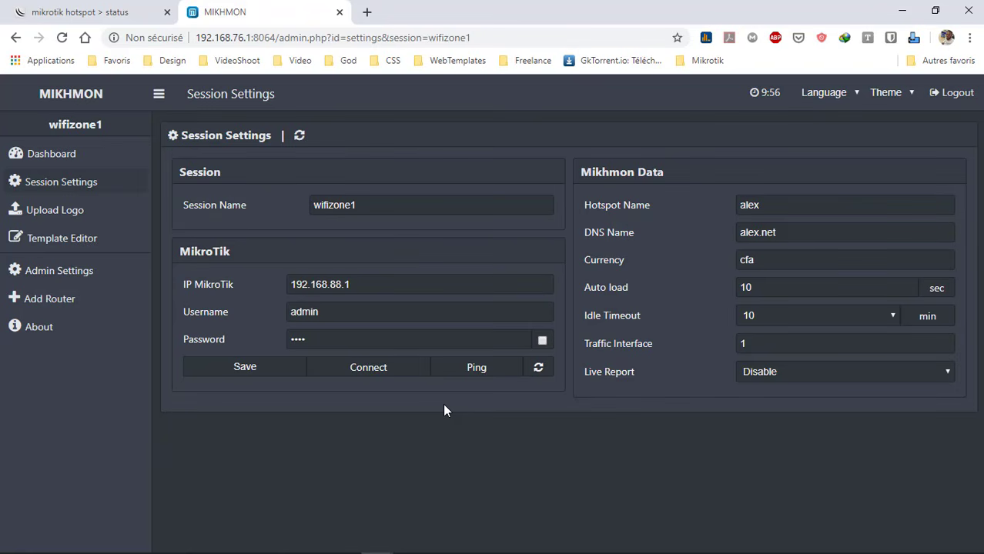
pyautogui.click(497, 375)
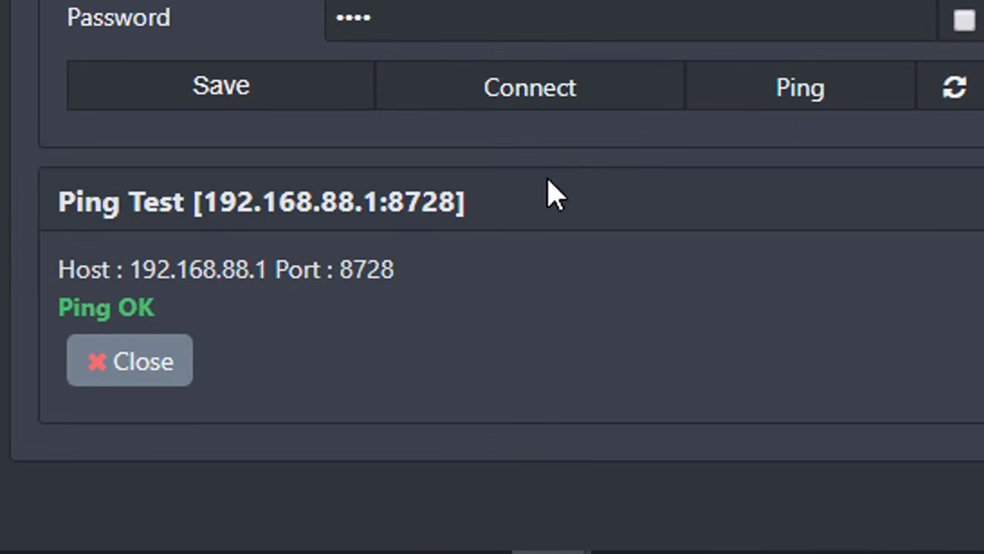
pyautogui.click(570, 102)
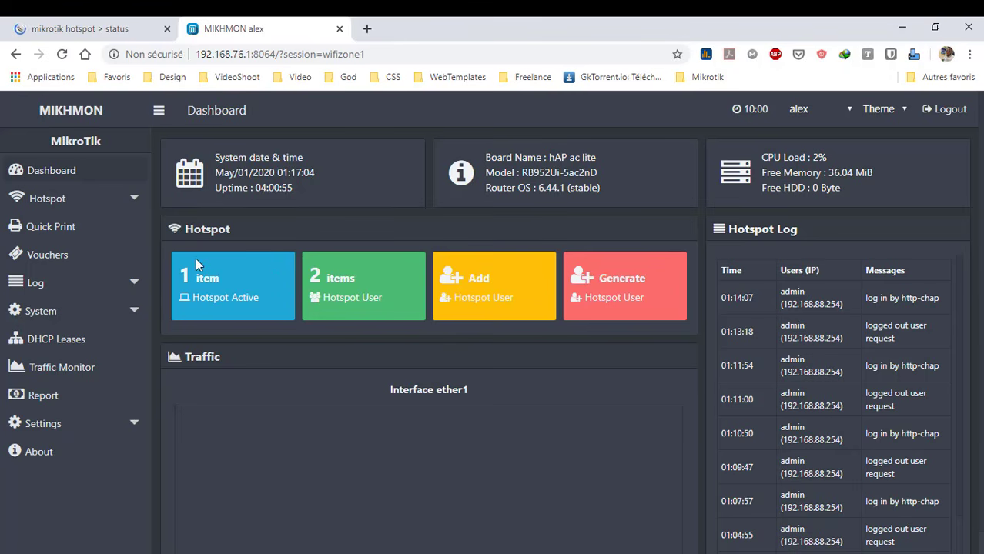
# Expand Hotspot > Users to reveal the user list, add user and generate users pages
pyautogui.click(52, 201)
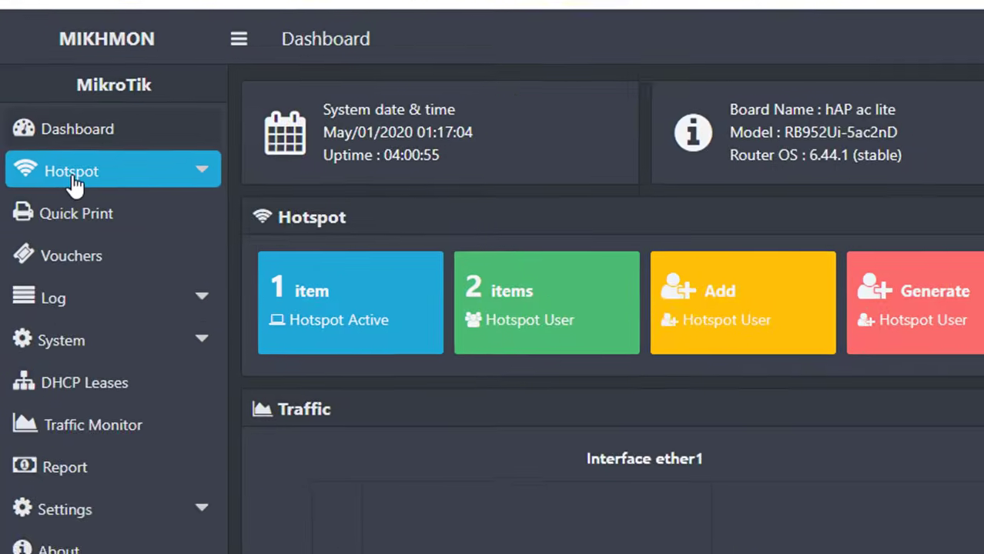
pyautogui.click(87, 178)
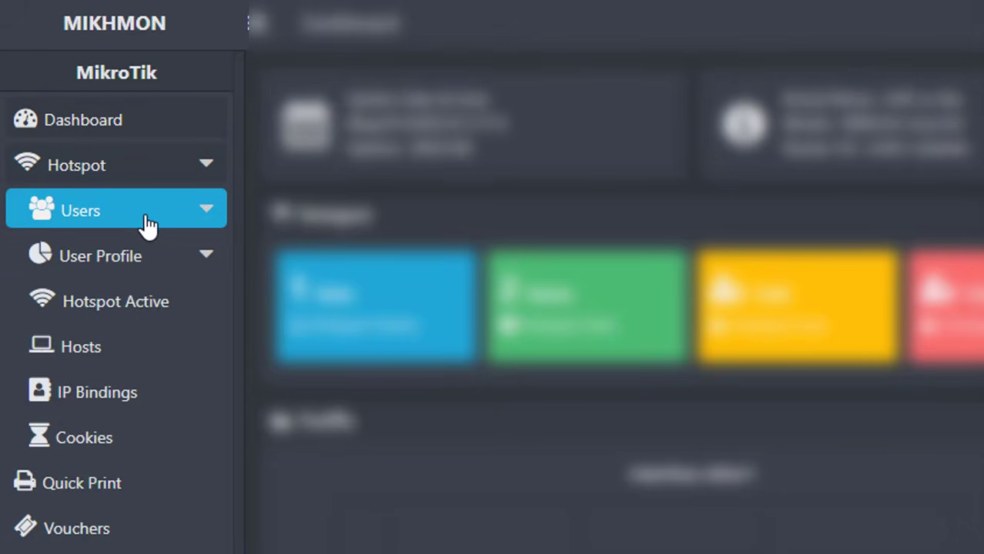
pyautogui.click(171, 222)
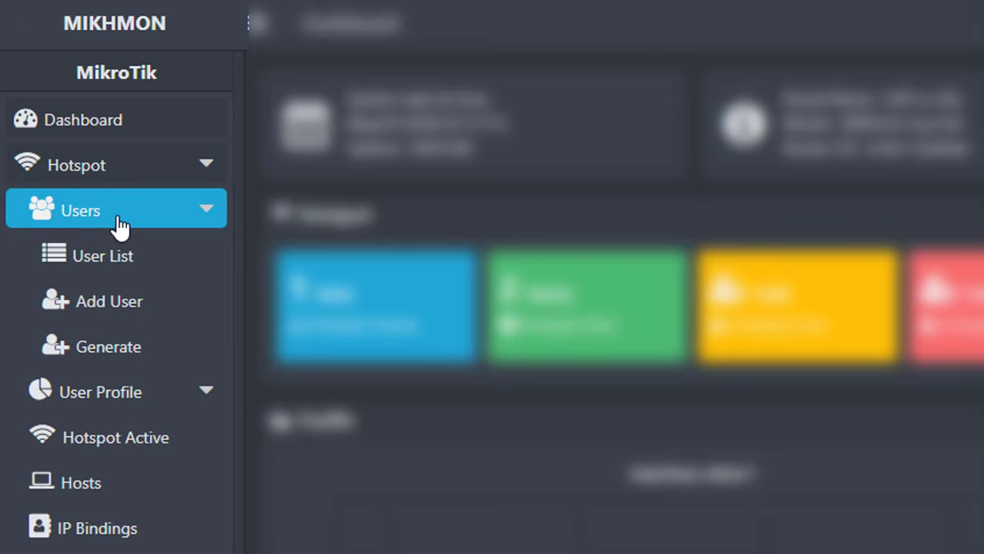
pyautogui.click(112, 254)
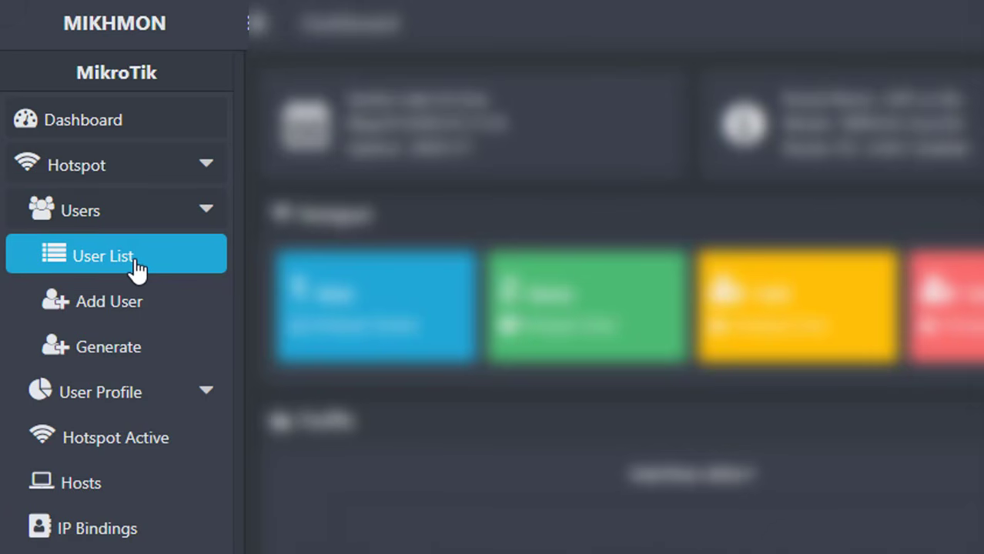
pyautogui.click(122, 306)
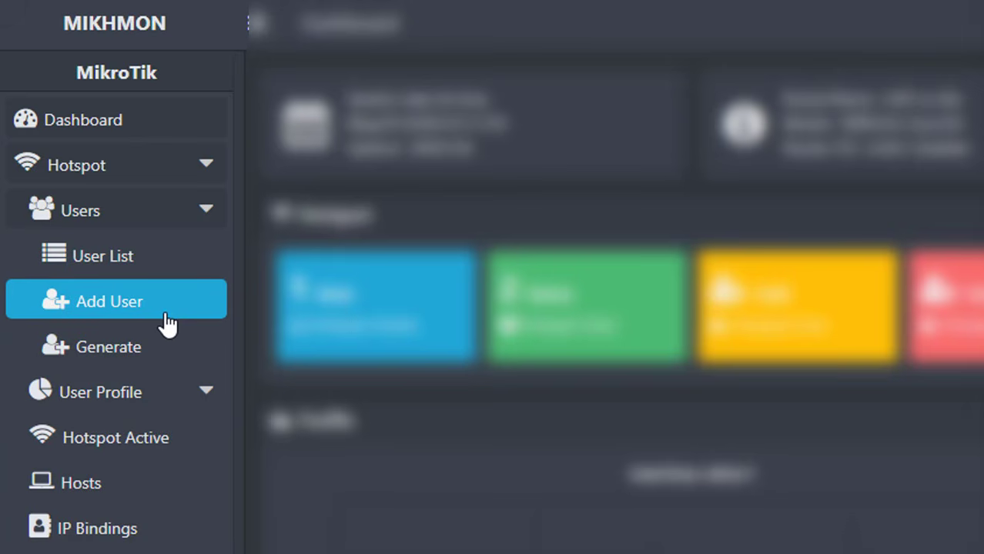
pyautogui.click(168, 347)
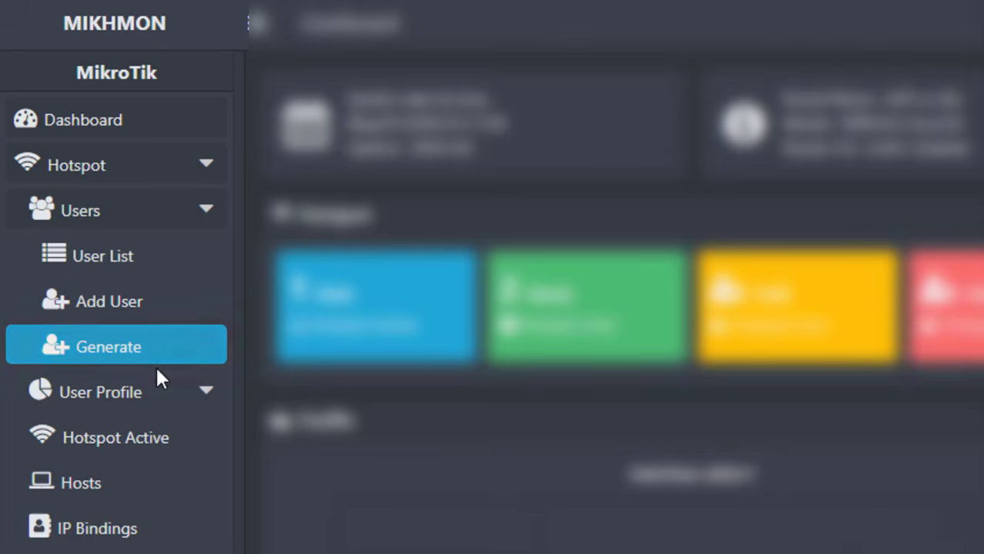
# Expand the User Profile, System and Settings menus in the sidebar
pyautogui.click(160, 391)
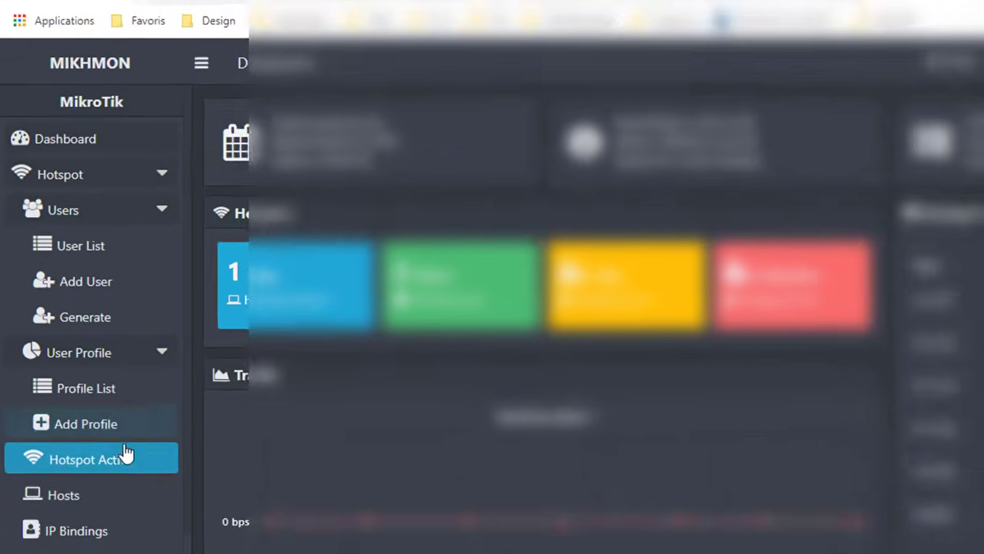
pyautogui.scroll(-3, 123, 431)
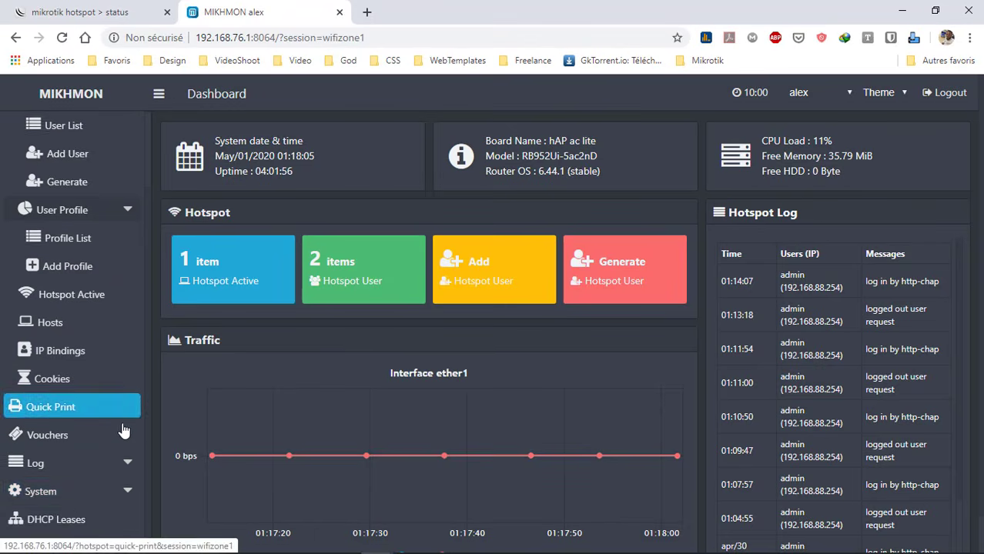
pyautogui.scroll(-1, 77, 440)
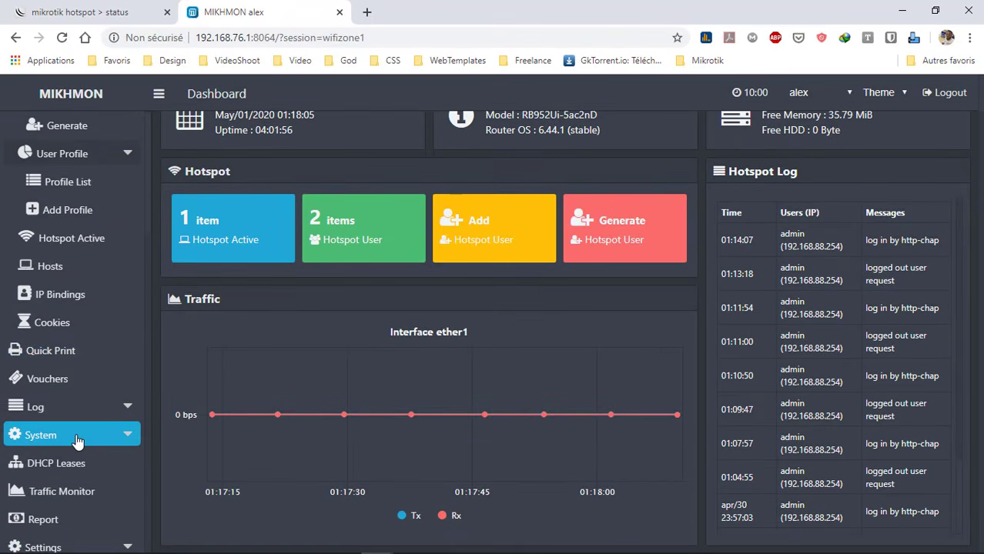
pyautogui.click(100, 436)
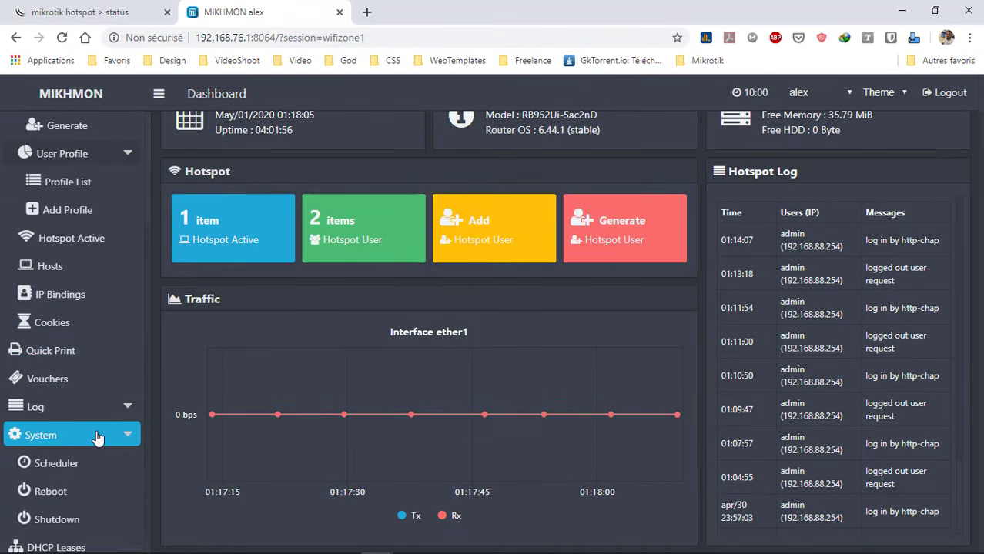
pyautogui.scroll(-2, 98, 437)
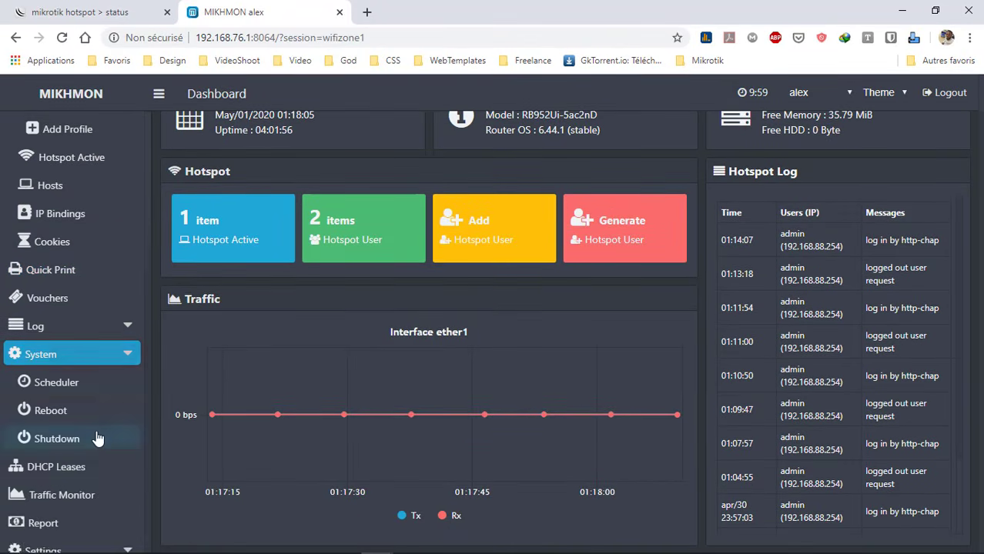
pyautogui.click(112, 546)
pyautogui.scroll(-3, 77, 524)
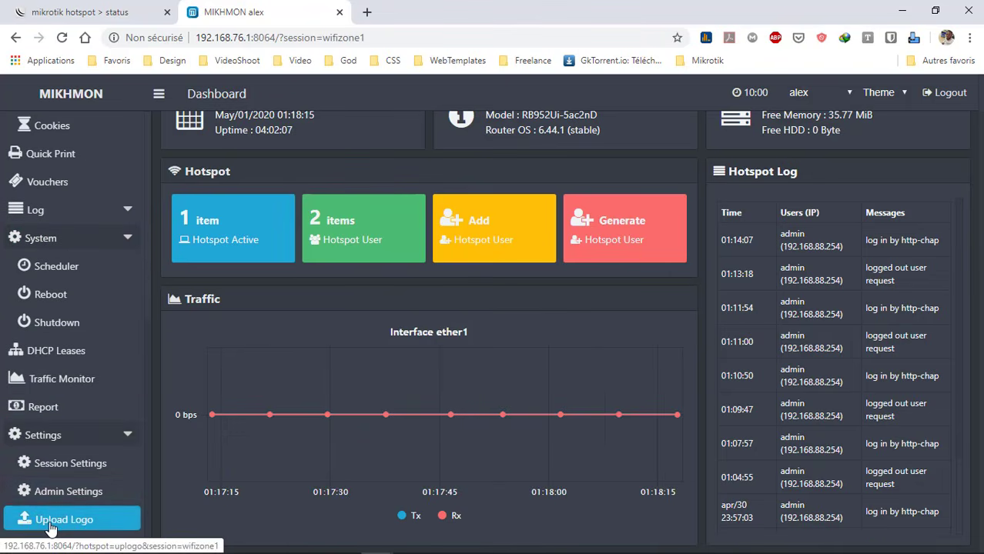
# Open the Upload Logo page and browse to the Musique folder for a logo image
pyautogui.click(81, 527)
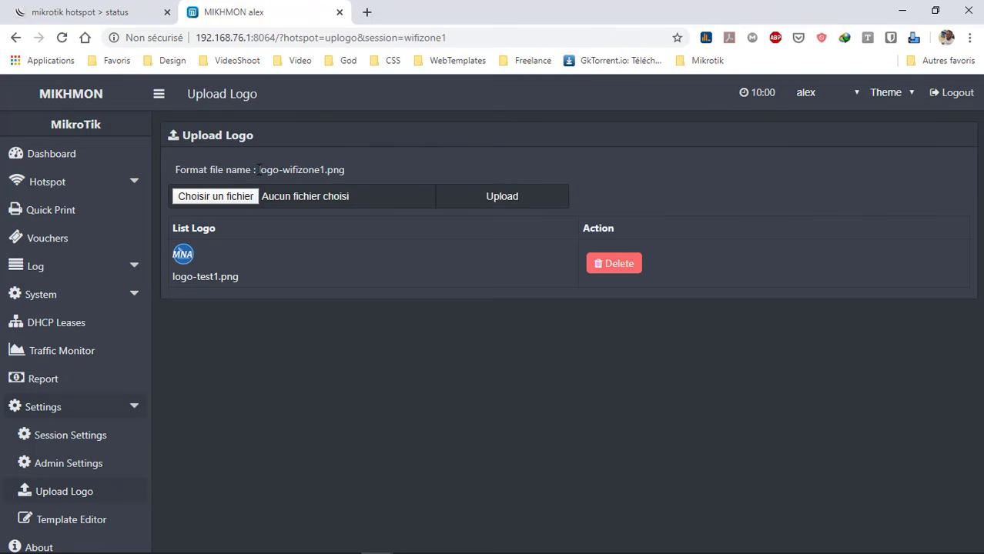
pyautogui.moveTo(259, 170); pyautogui.dragTo(325, 177)
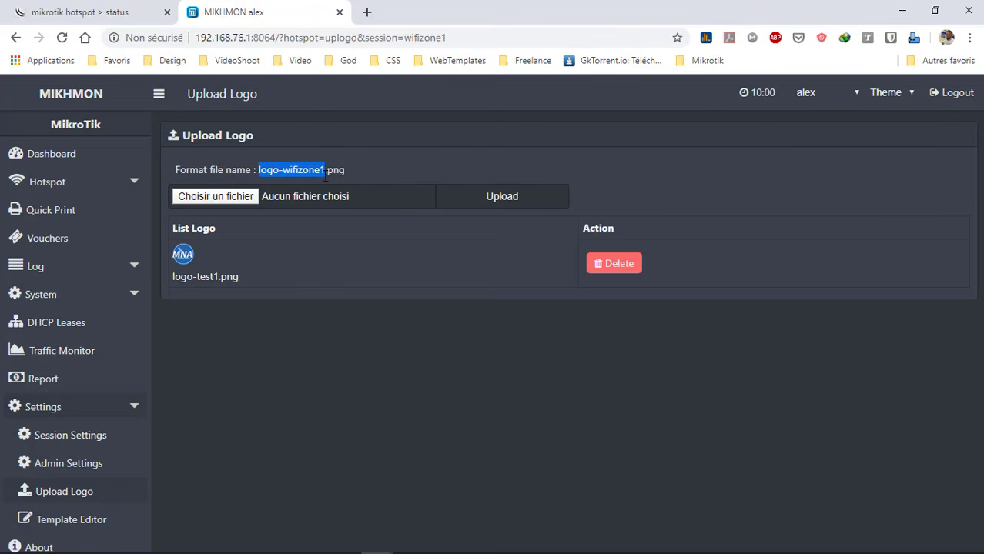
pyautogui.click(240, 196)
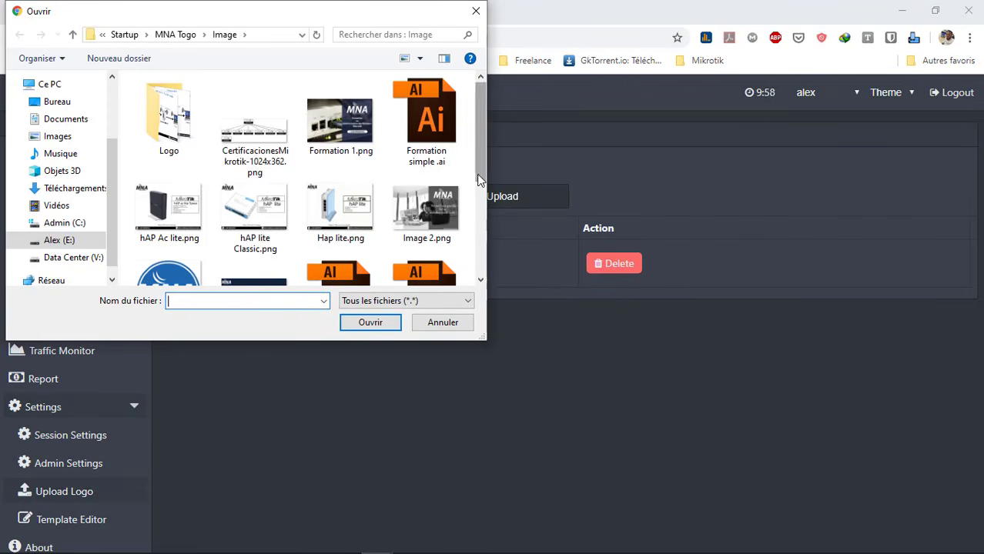
pyautogui.scroll(-3, 471, 231)
pyautogui.click(46, 119)
pyautogui.moveTo(479, 96); pyautogui.dragTo(478, 271)
pyautogui.click(55, 137)
pyautogui.click(36, 154)
pyautogui.moveTo(478, 113); pyautogui.dragTo(468, 171)
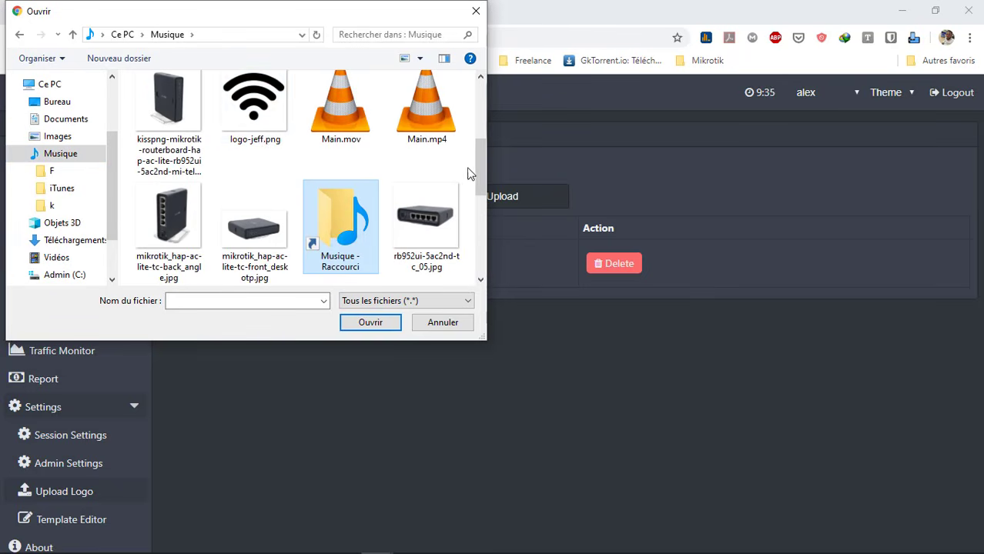
# Rename logo-jeff.png to logo-wifizone1.png and attach it to the upload form
pyautogui.click(262, 139)
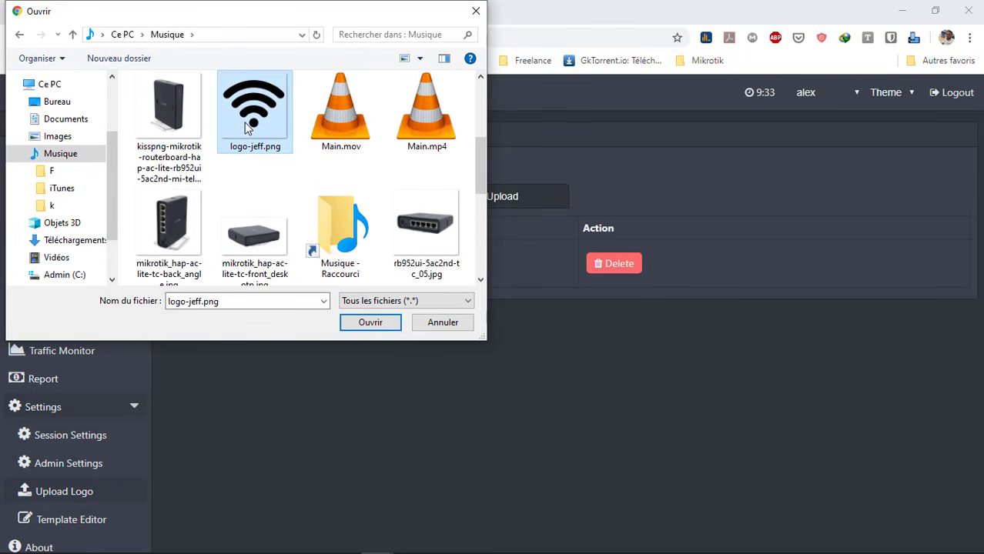
pyautogui.press('F2')
pyautogui.write('logo-wifizone1')
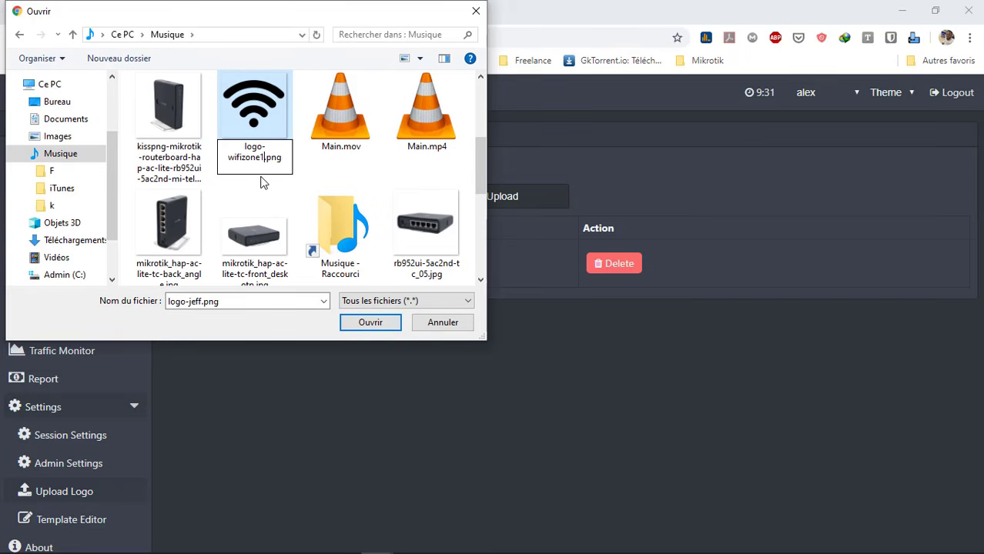
pyautogui.press('Return')
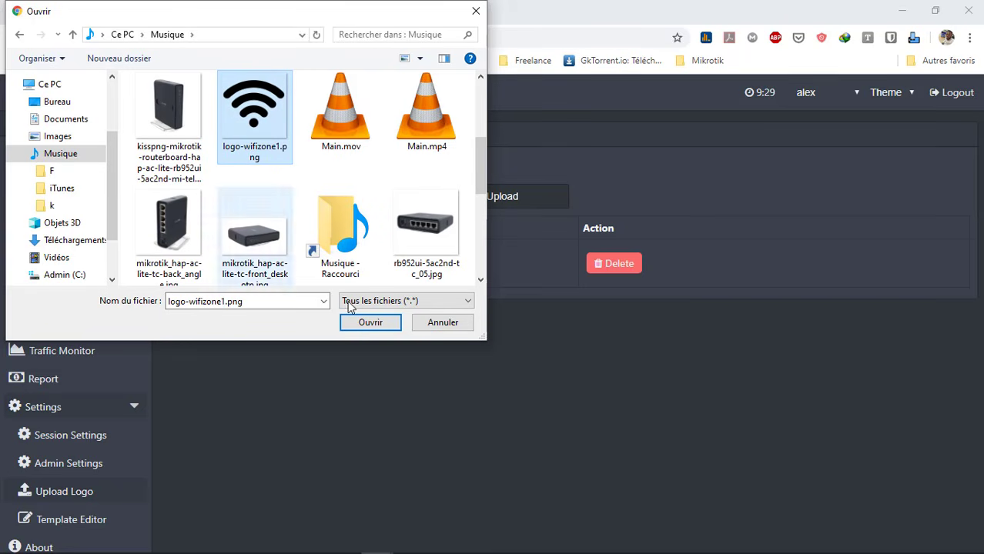
pyautogui.click(364, 323)
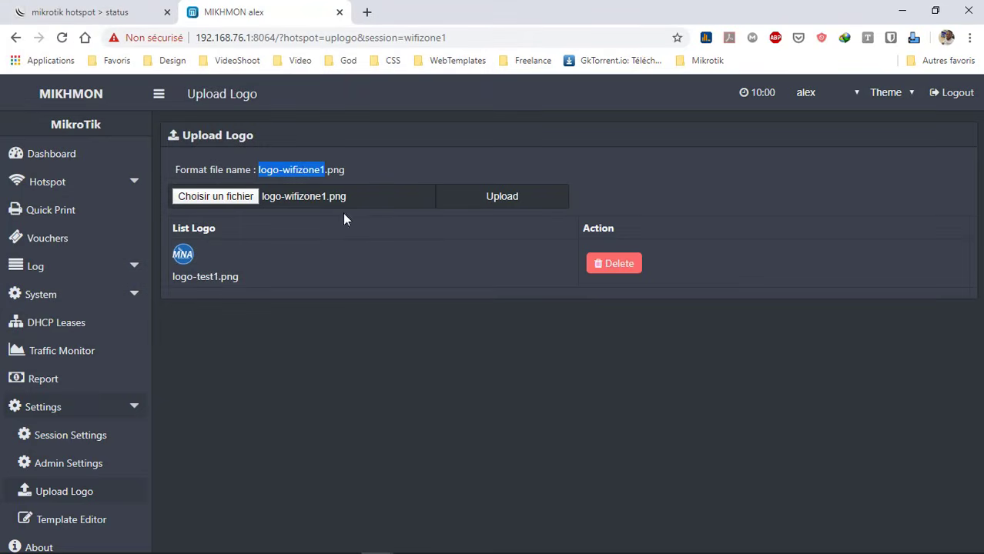
# Upload logo-wifizone1.png and delete the old logo-test1.png logo
pyautogui.click(548, 194)
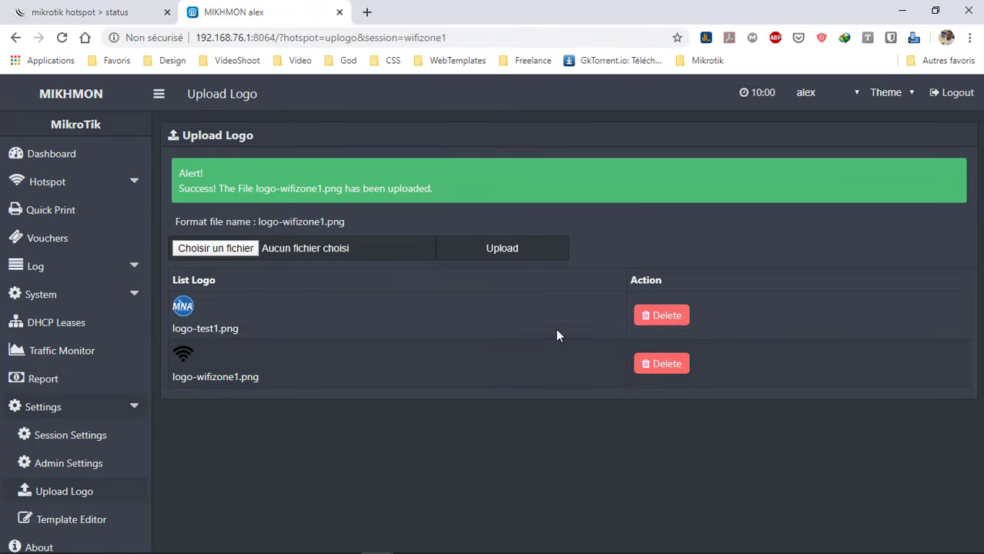
pyautogui.click(664, 320)
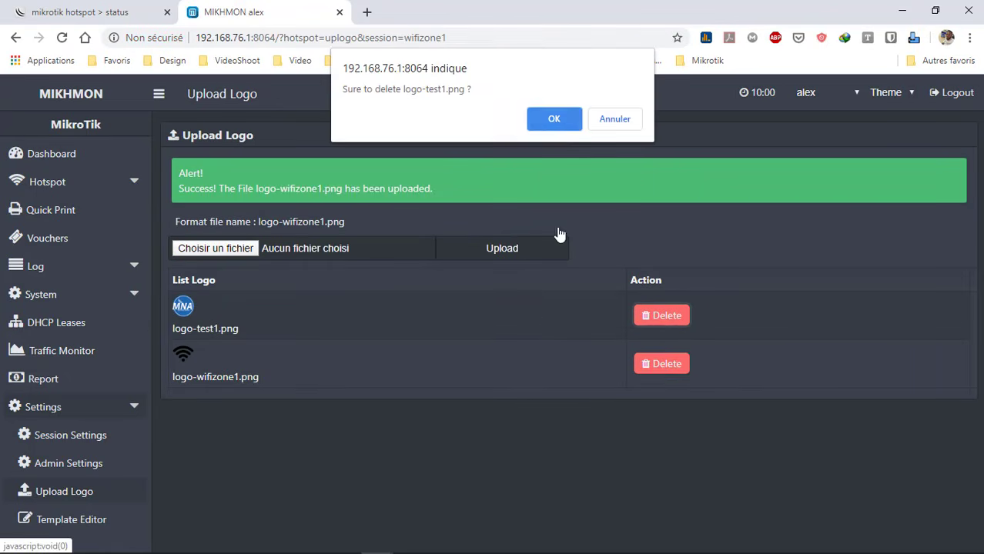
pyautogui.click(554, 120)
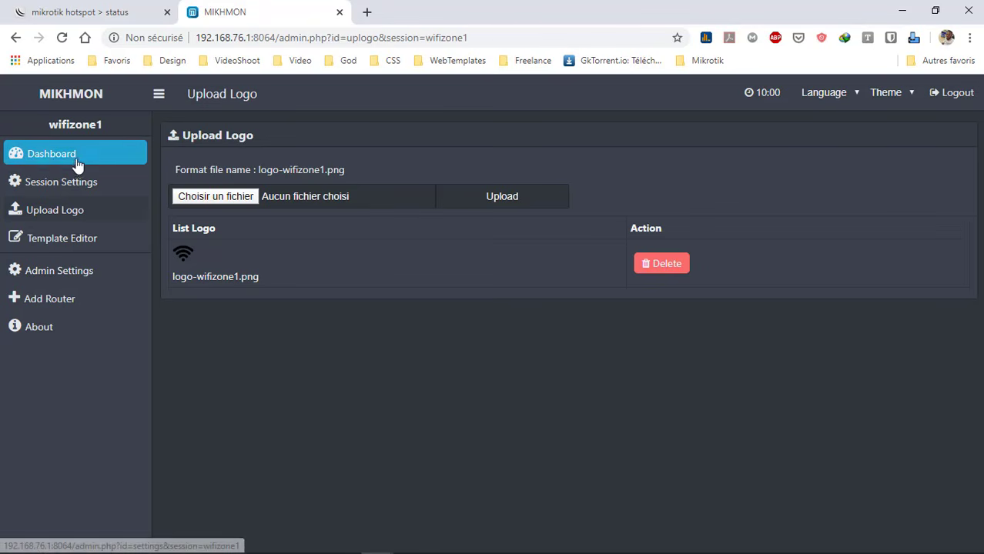
# Return to the dashboard and expand Hotspot > User Profile in the sidebar
pyautogui.click(49, 163)
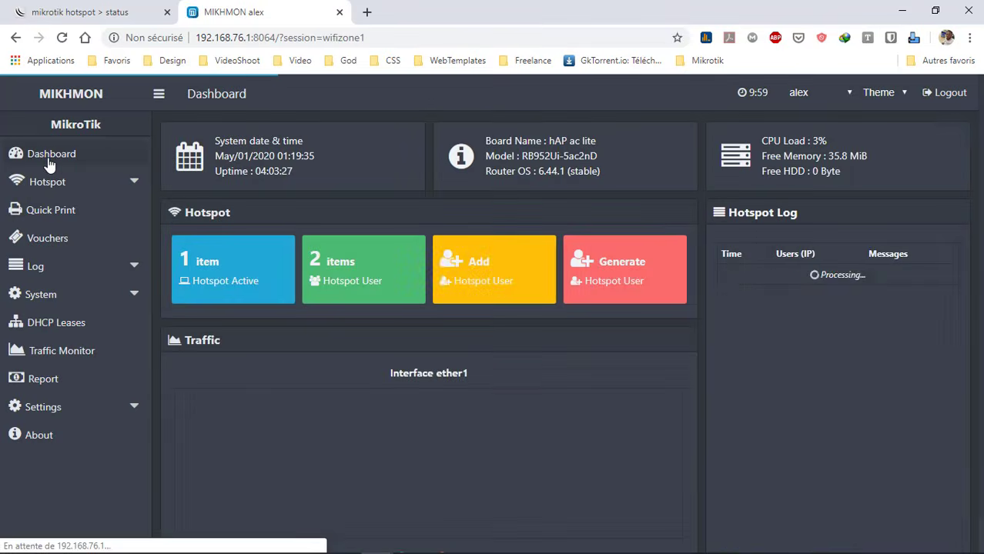
pyautogui.click(94, 187)
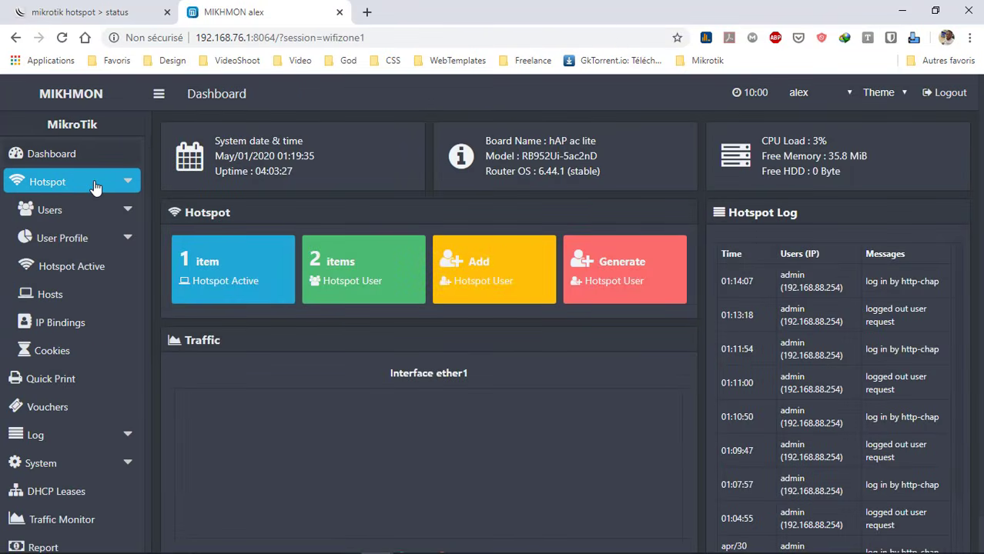
pyautogui.click(129, 243)
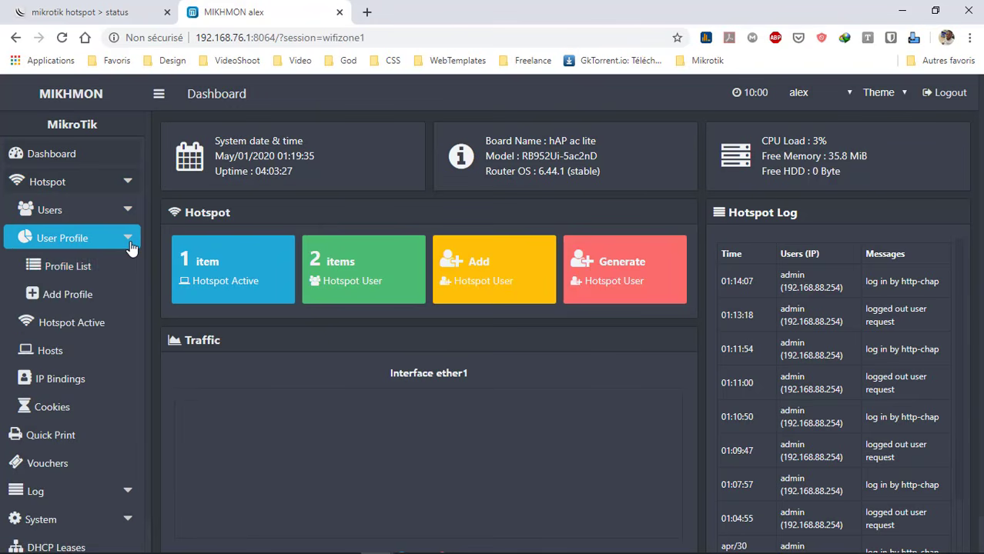
# Create a new user profile named 1heure using the default-dhcp address pool
pyautogui.click(81, 305)
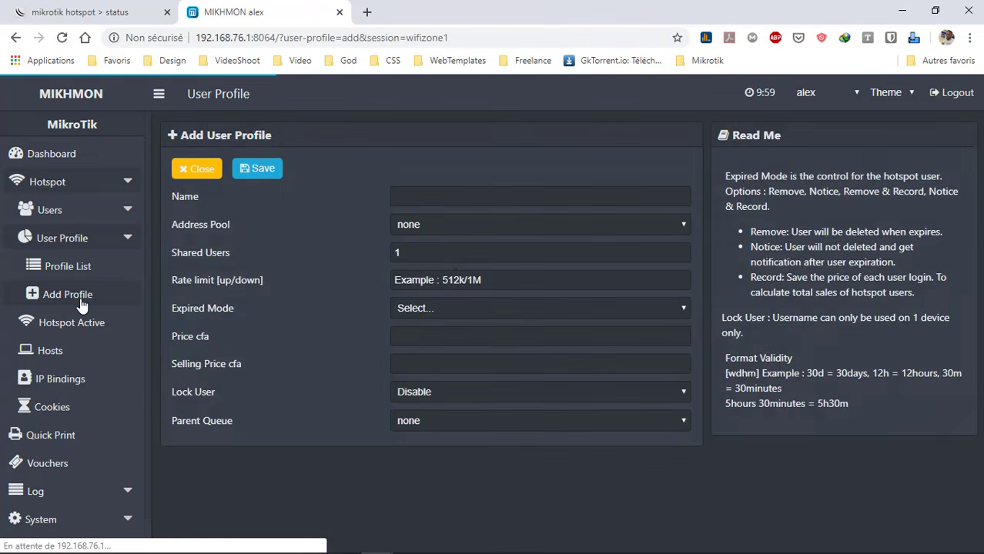
pyautogui.click(454, 197)
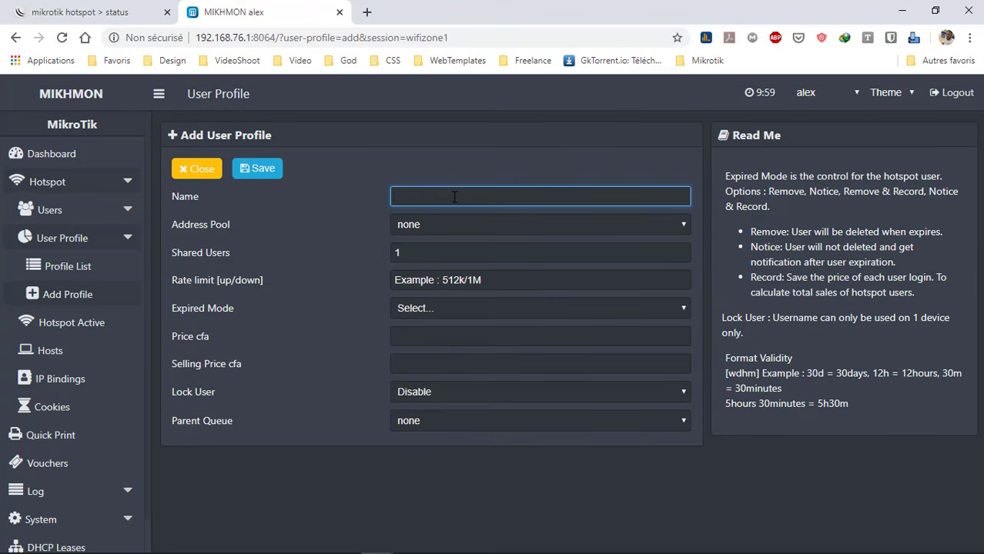
pyautogui.write('1heure')
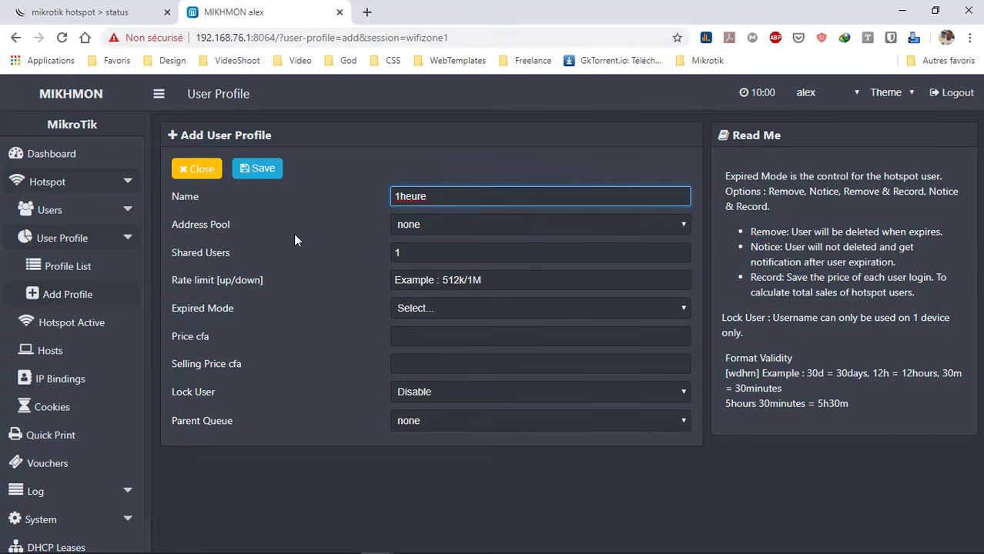
pyautogui.click(431, 225)
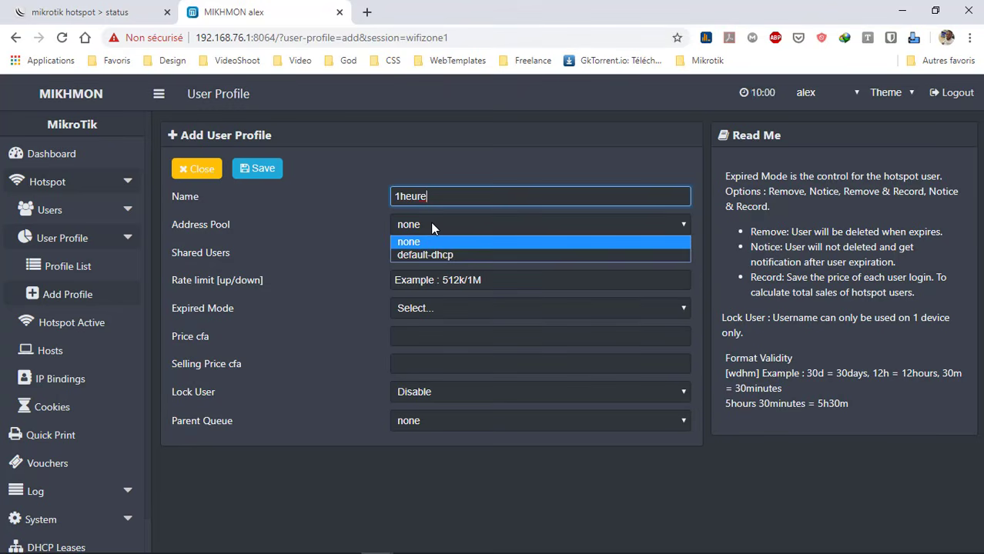
pyautogui.click(456, 256)
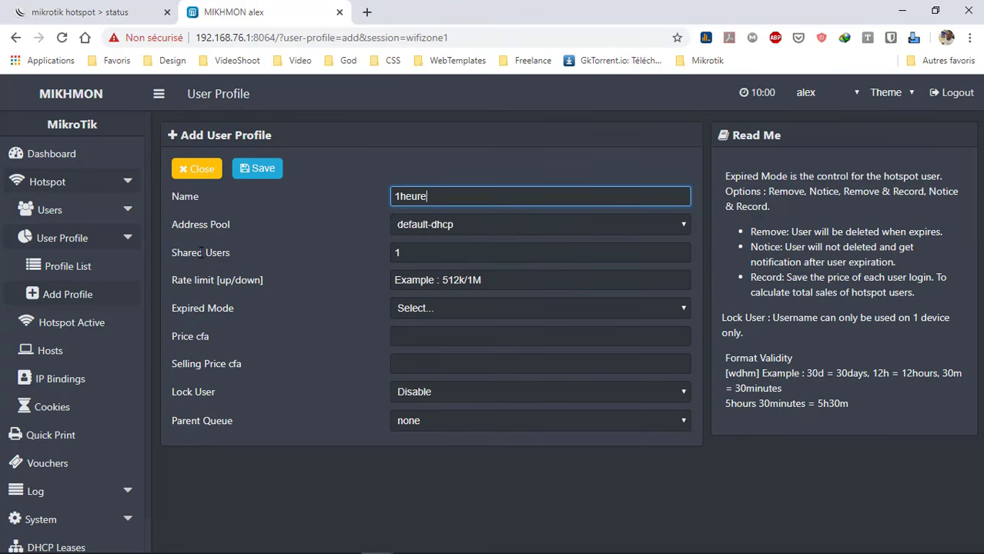
# Keep shared users at 1 and set the rate limit to 512K/1M
pyautogui.doubleClick(459, 254)
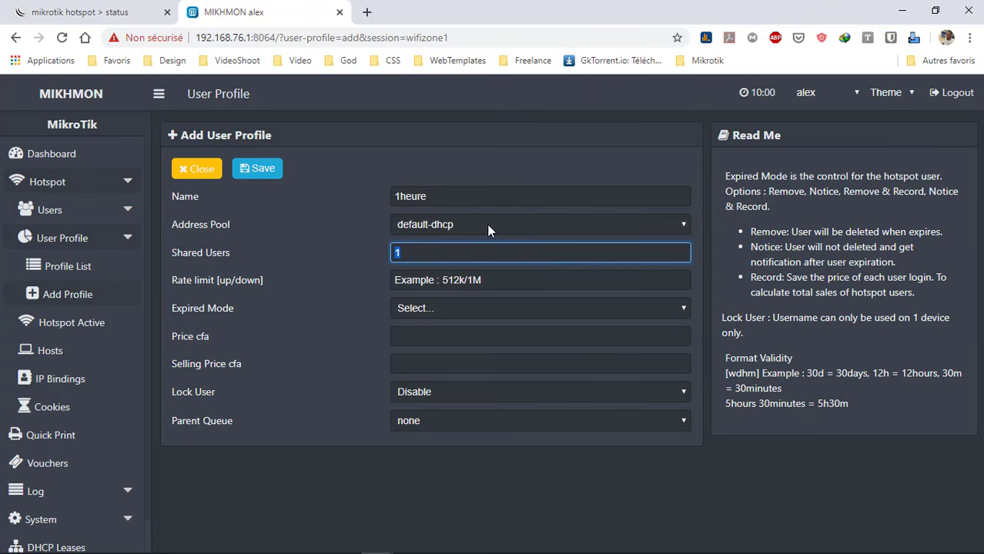
pyautogui.click(468, 254)
pyautogui.click(455, 269)
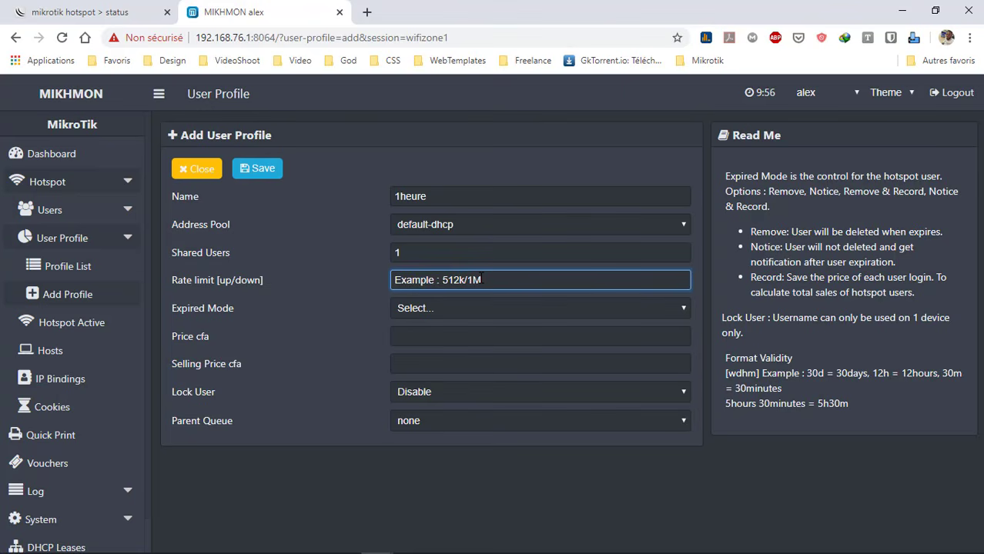
pyautogui.write('512K/')
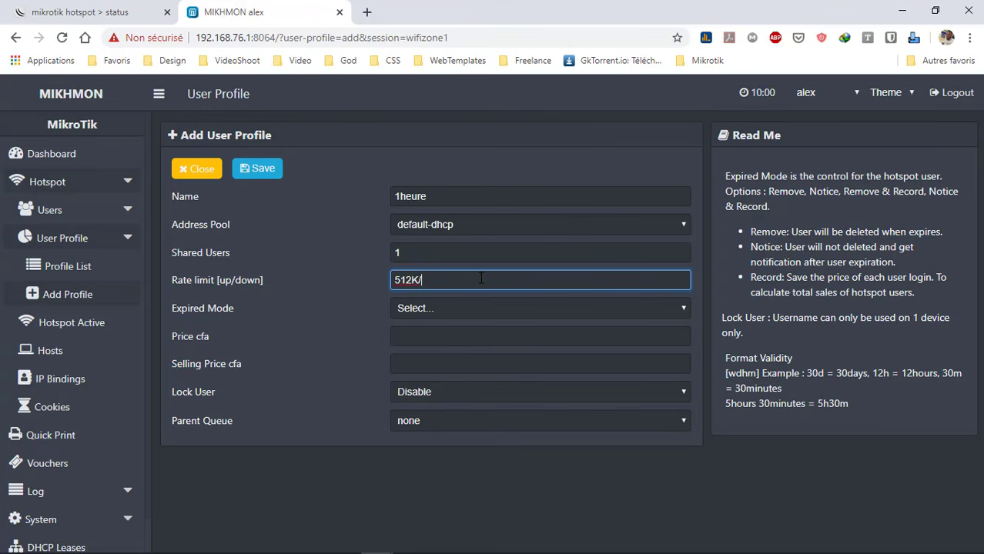
pyautogui.write('1M')
pyautogui.click(443, 303)
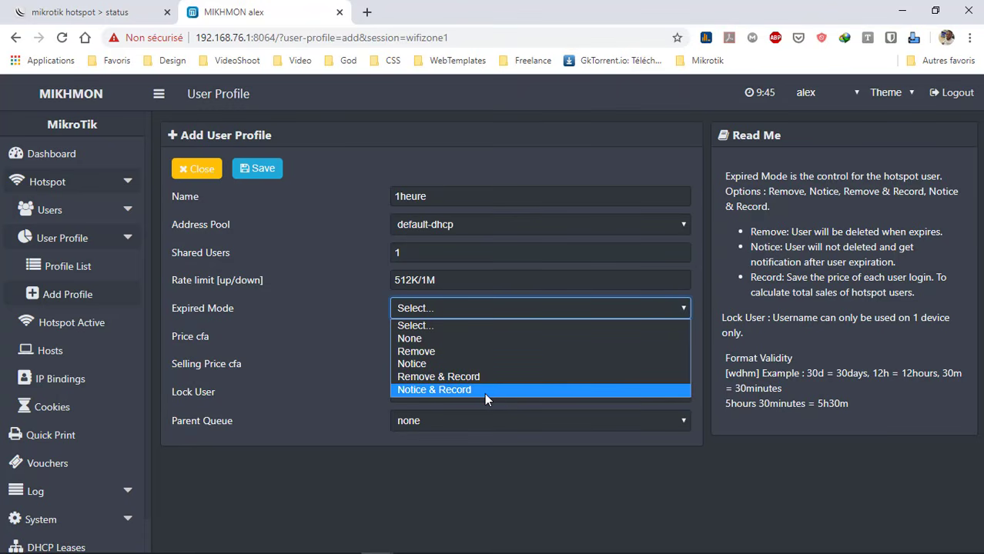
# Choose Remove & Record, validity 2d, price and selling price 100 cfa, Lock User Disable
pyautogui.click(439, 378)
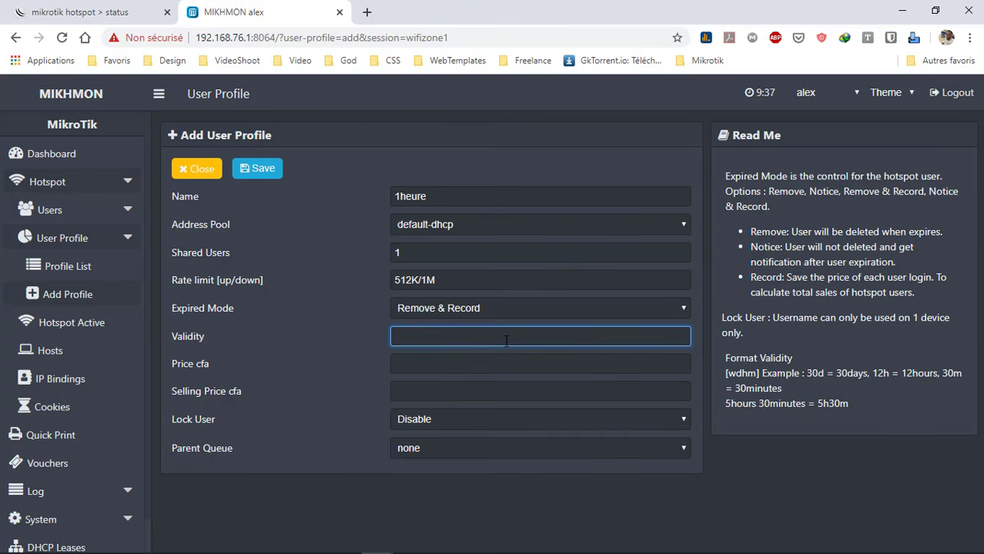
pyautogui.write('2d')
pyautogui.click(423, 364)
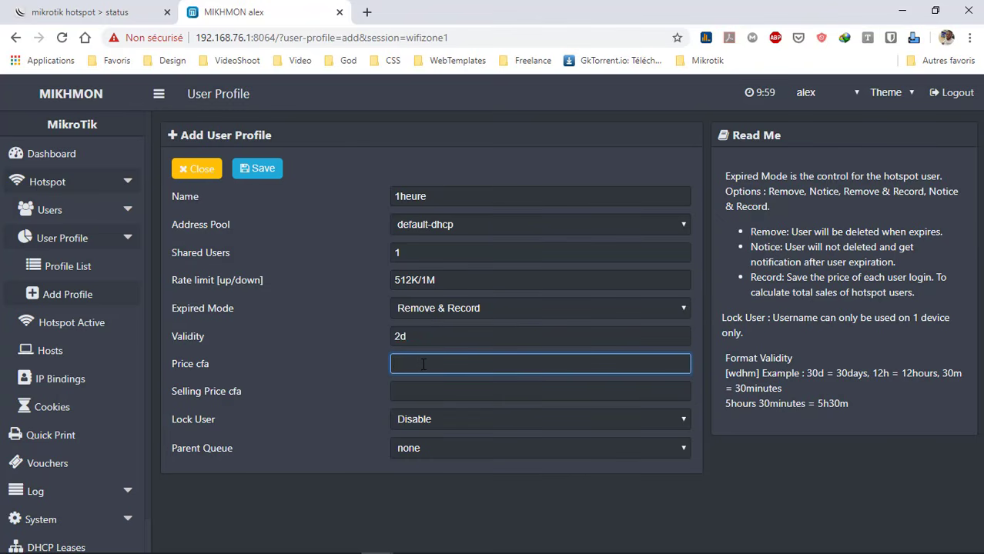
pyautogui.write('100')
pyautogui.press('Tab')
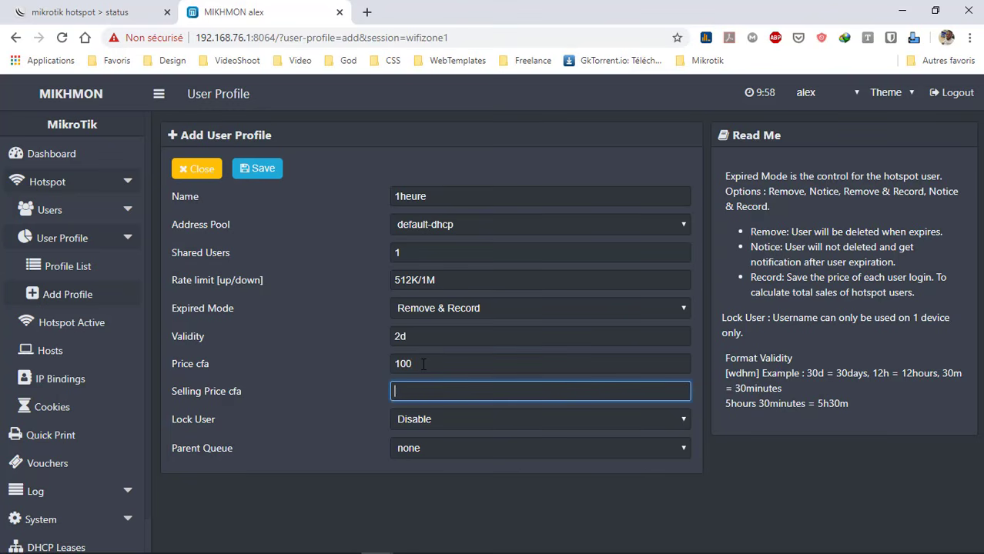
pyautogui.write('100')
pyautogui.click(421, 423)
pyautogui.click(432, 417)
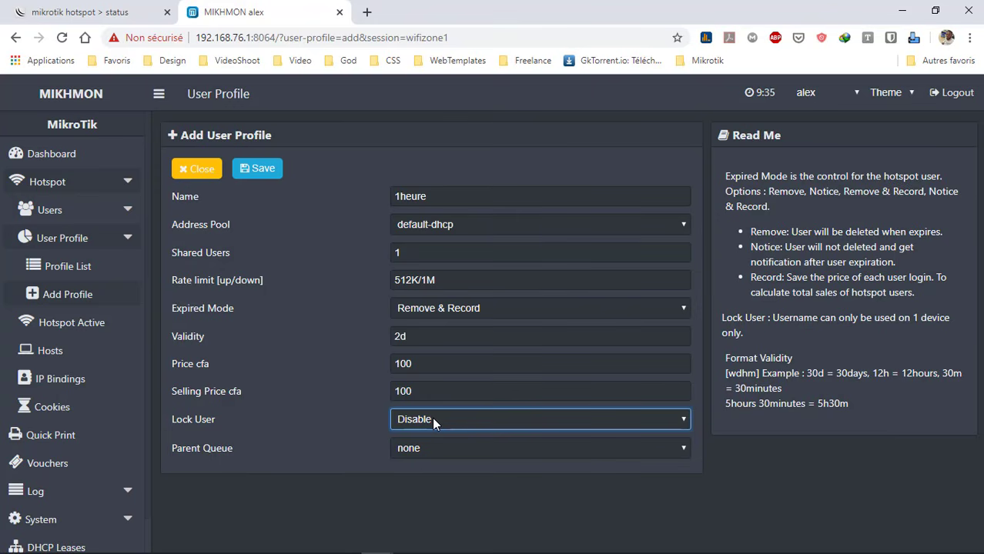
# Check the 1heure profile's shared users, 512K/1M rate limit and 2d validity, then save and close
pyautogui.doubleClick(400, 196)
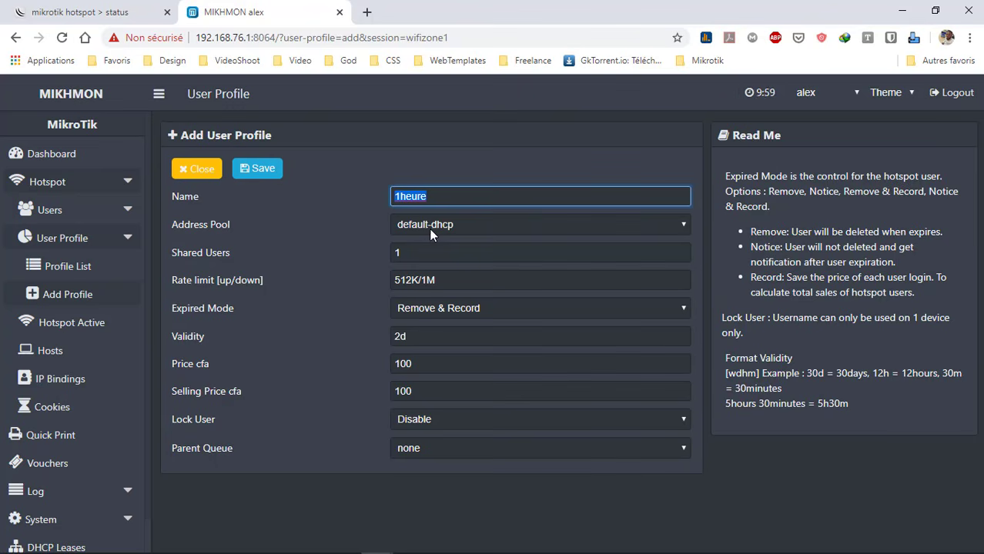
pyautogui.click(405, 256)
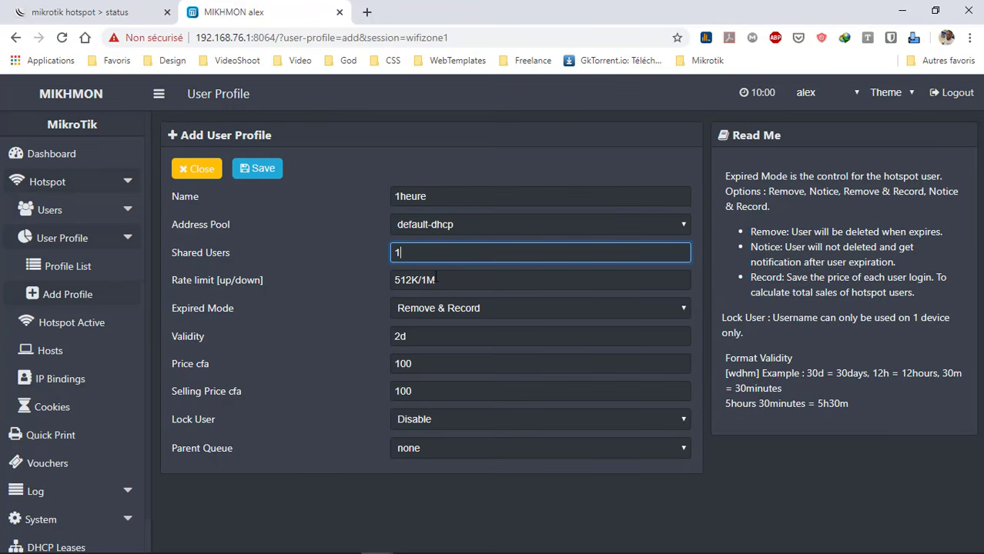
pyautogui.click(436, 278)
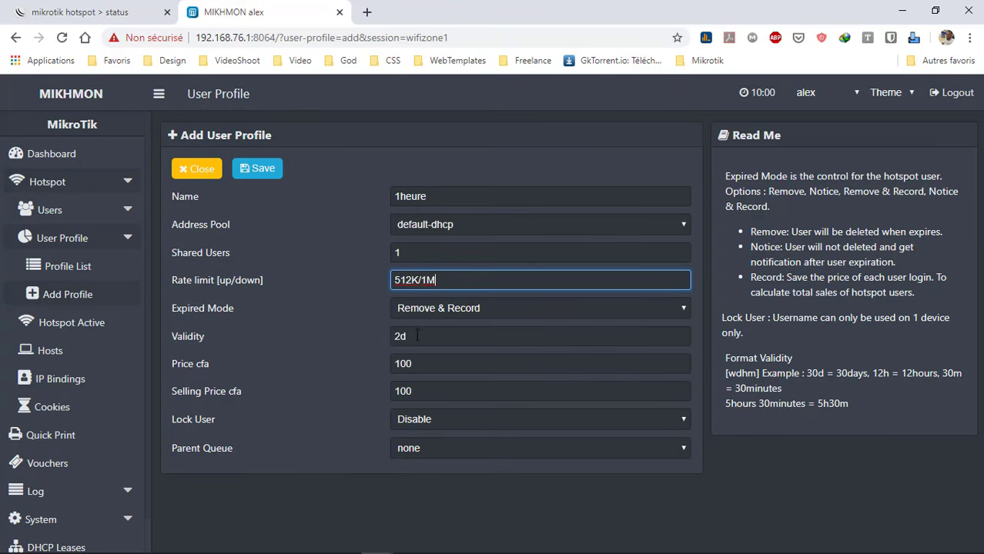
pyautogui.press('Tab')
pyautogui.press('Tab')
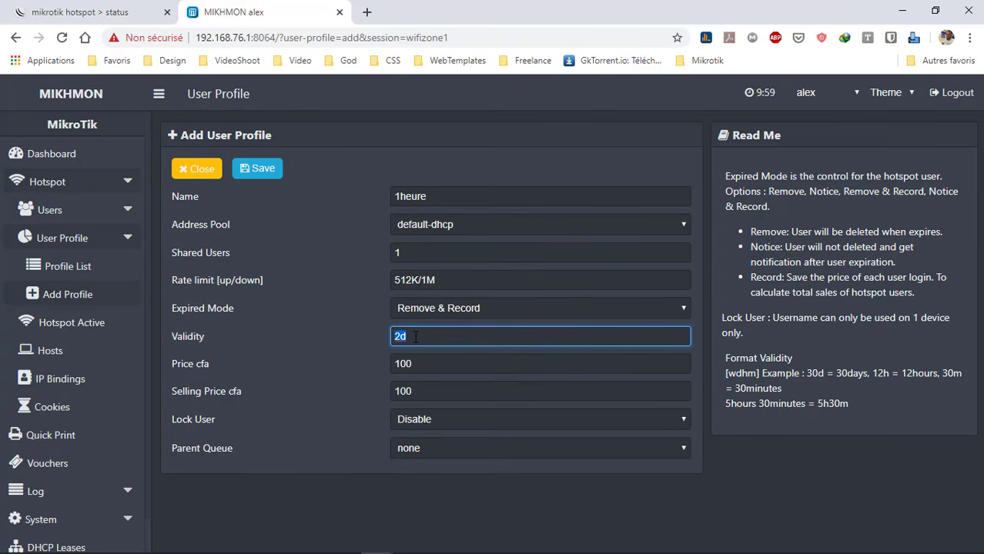
pyautogui.click(426, 336)
pyautogui.click(259, 175)
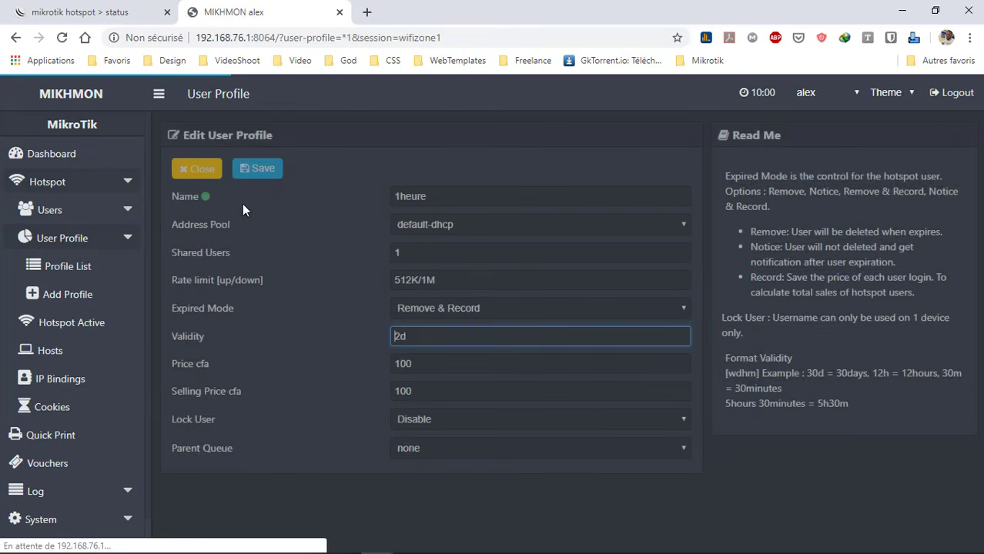
pyautogui.click(187, 176)
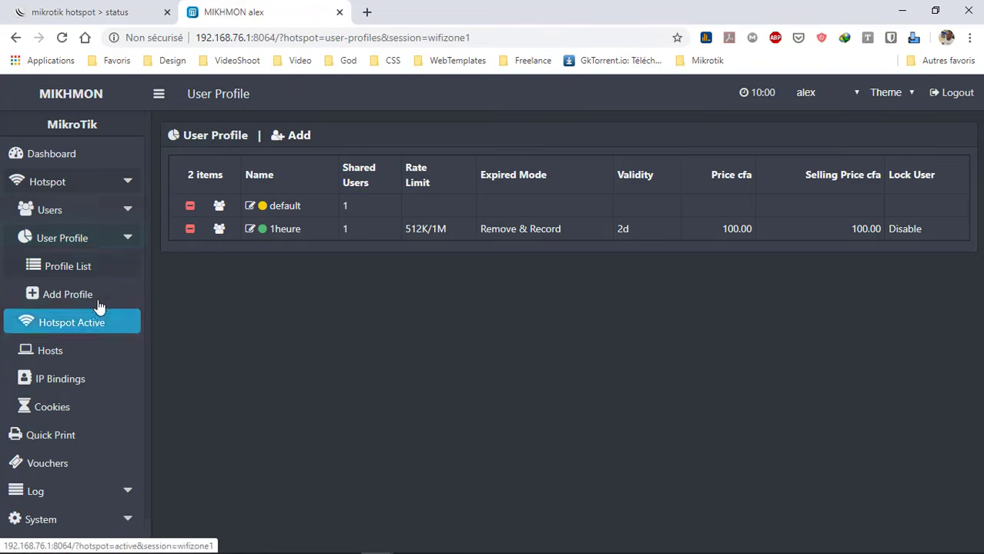
# Start adding a hotspot user assigned to the second hotspot server
pyautogui.click(109, 214)
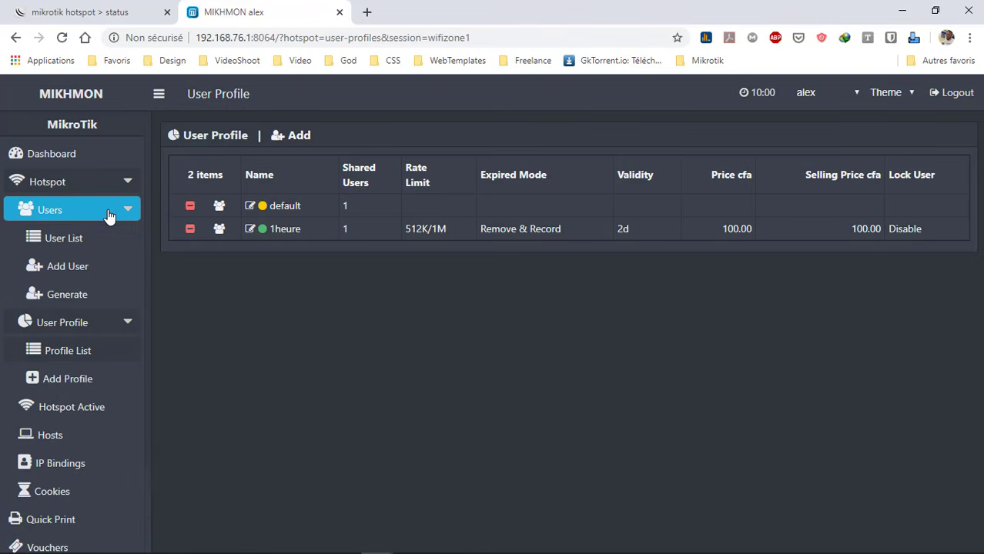
pyautogui.click(96, 268)
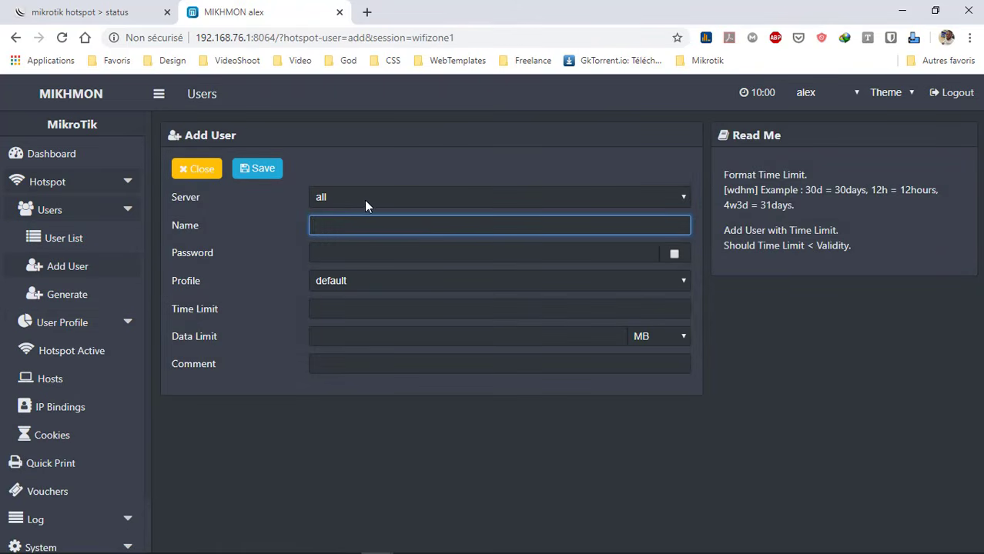
pyautogui.click(350, 201)
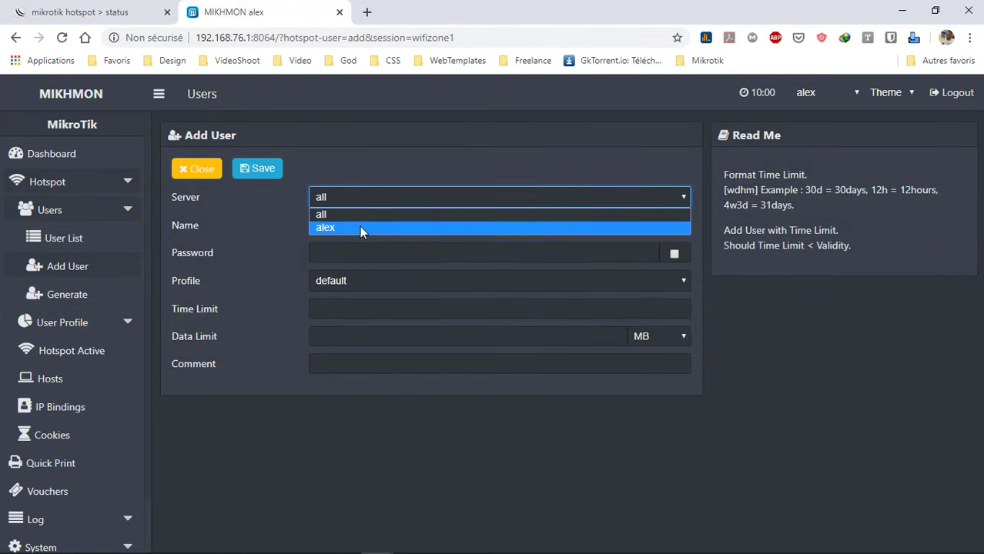
pyautogui.click(360, 226)
# Enter the new user's username and password
pyautogui.click(337, 224)
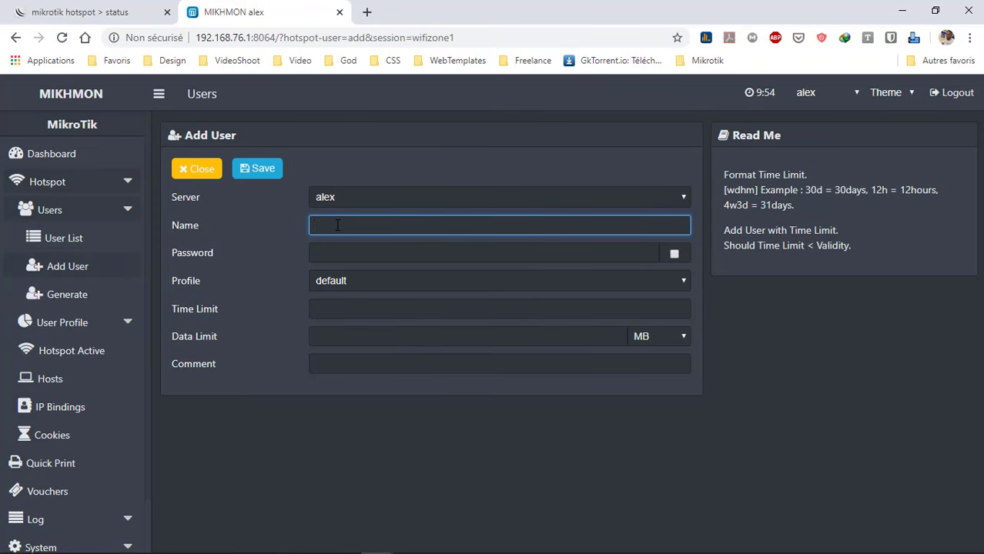
pyautogui.write('Prus')
pyautogui.write('ly')
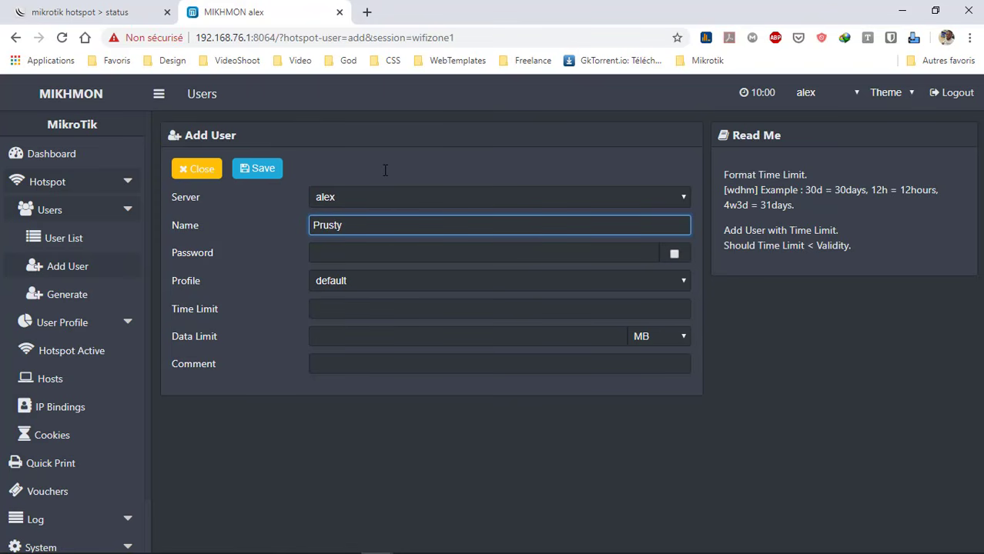
pyautogui.press('BackSpace')
pyautogui.press('BackSpace')
pyautogui.press('BackSpace')
pyautogui.press('BackSpace')
pyautogui.press('BackSpace')
pyautogui.press('BackSpace')
pyautogui.write('prusty')
pyautogui.click(389, 253)
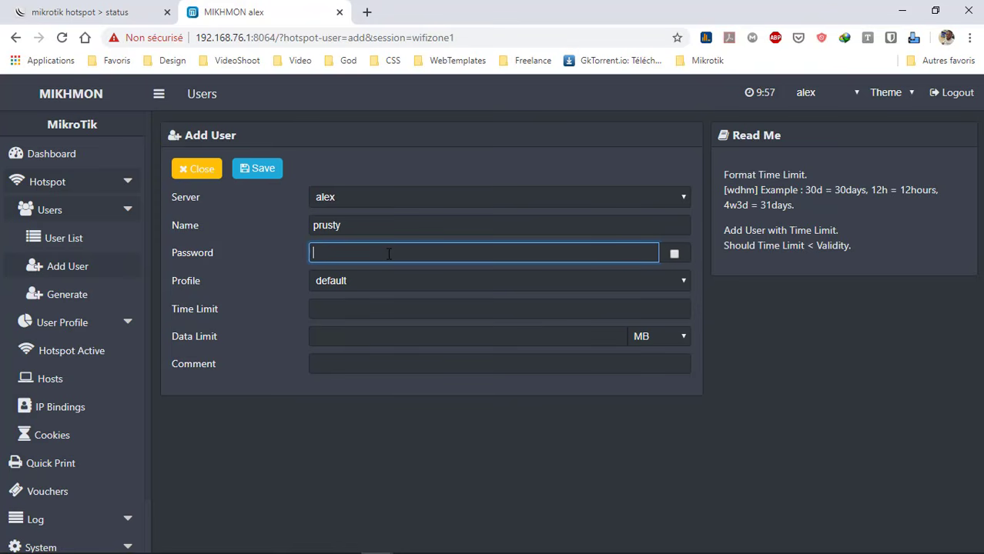
pyautogui.write('1234')
# Give the user the 1heure profile and a 1h time limit, then save
pyautogui.click(402, 282)
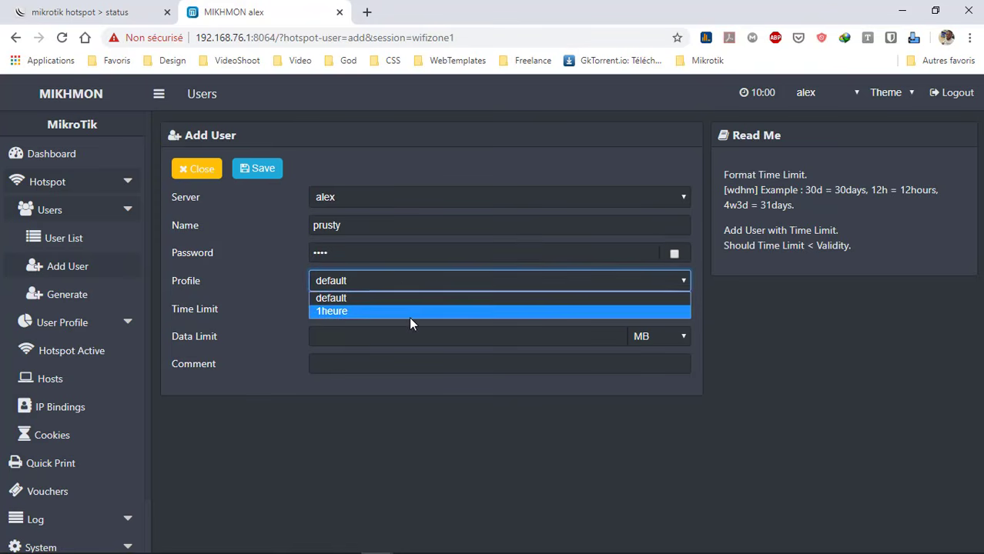
pyautogui.click(411, 310)
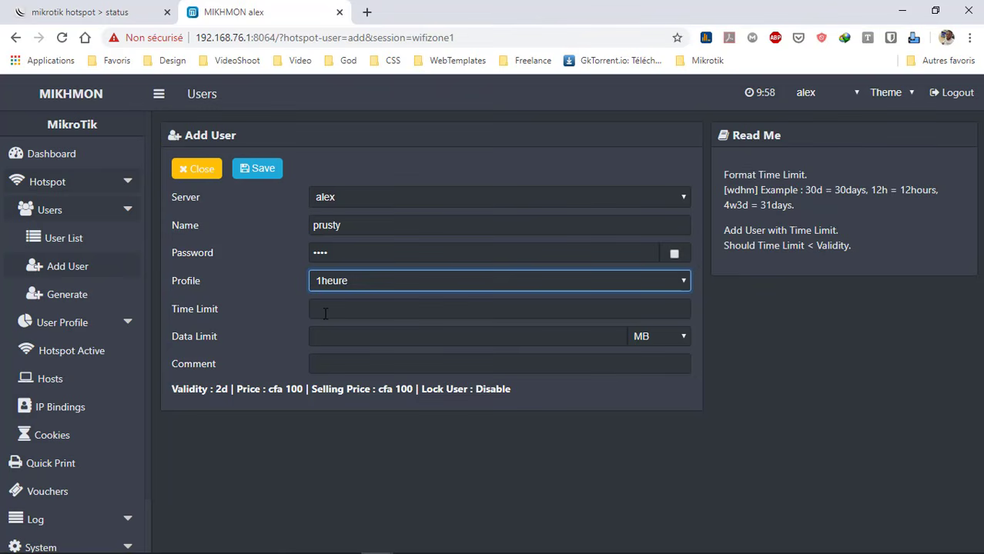
pyautogui.click(325, 314)
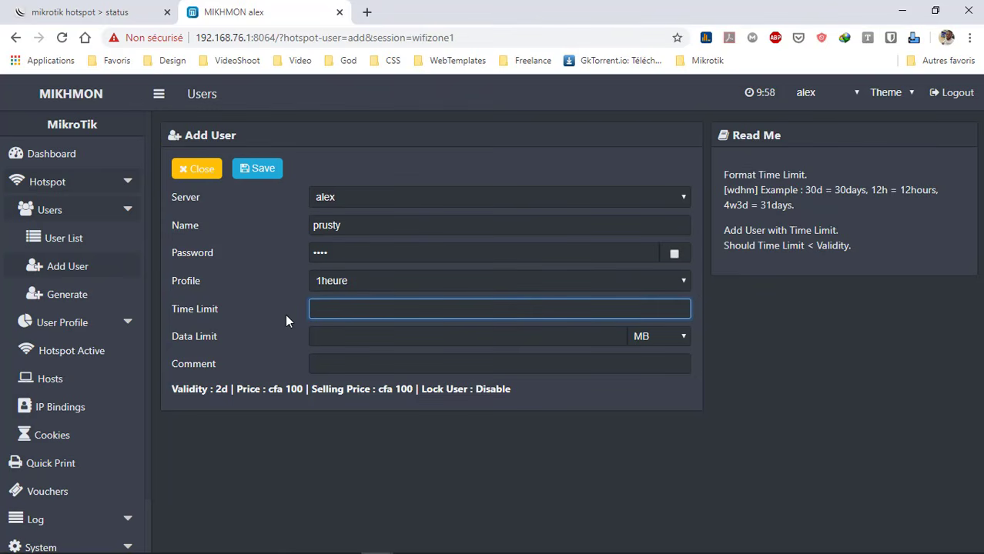
pyautogui.write('1h')
pyautogui.click(338, 336)
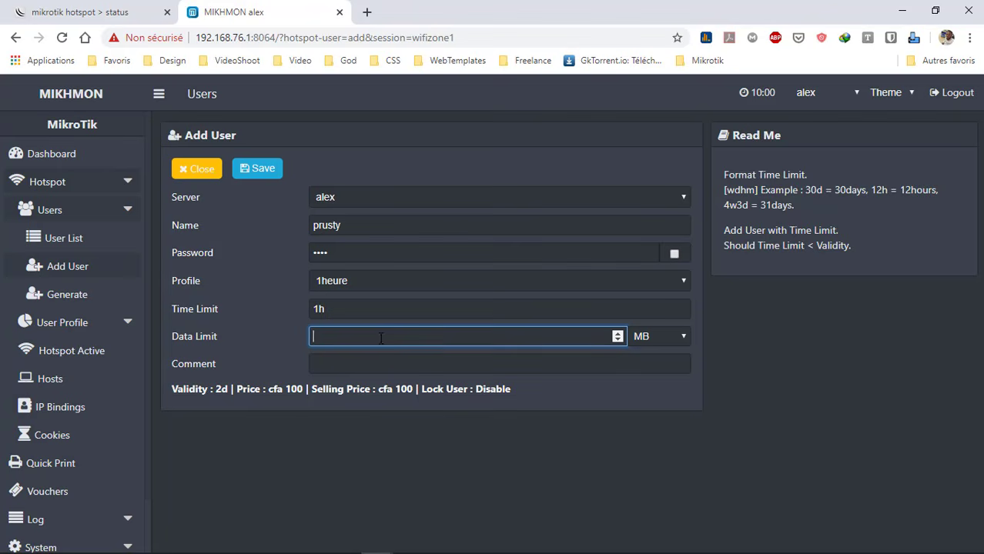
pyautogui.click(363, 359)
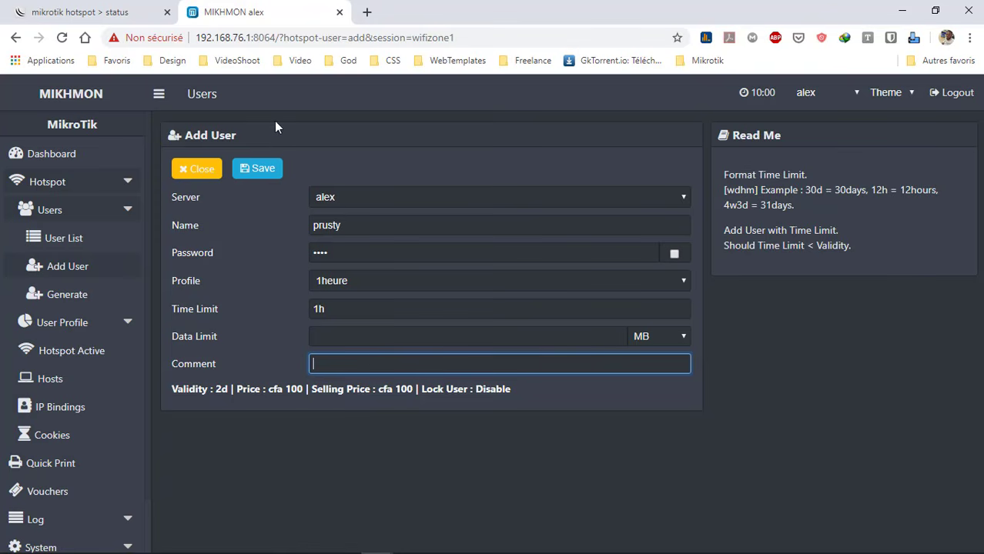
pyautogui.click(273, 169)
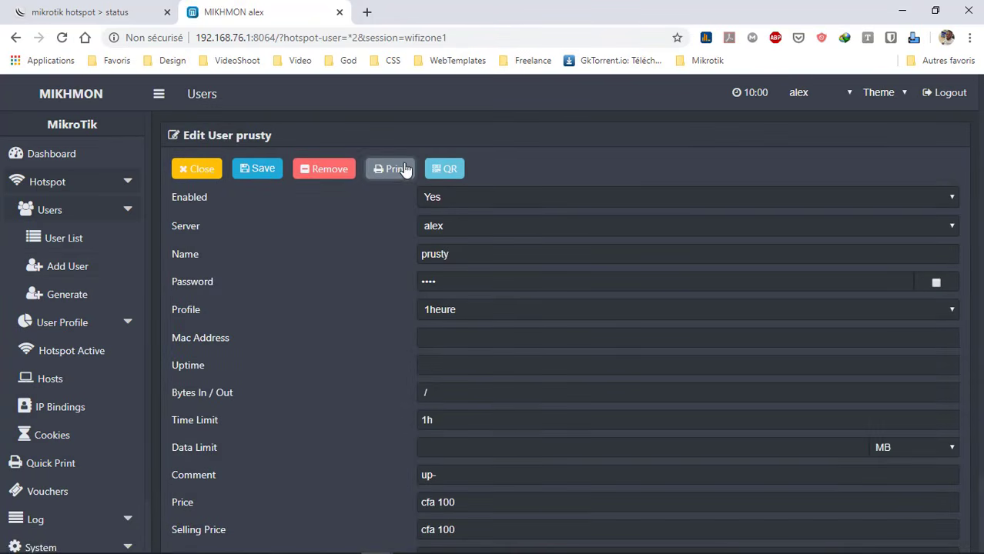
# From the User List, open the new 1heure user's voucher and cancel the print dialog
pyautogui.click(191, 173)
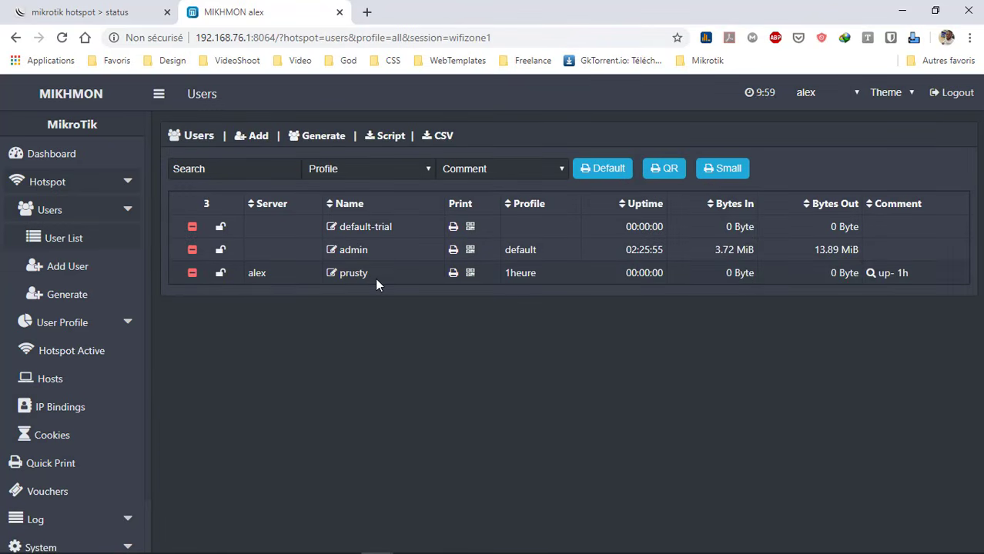
pyautogui.click(453, 274)
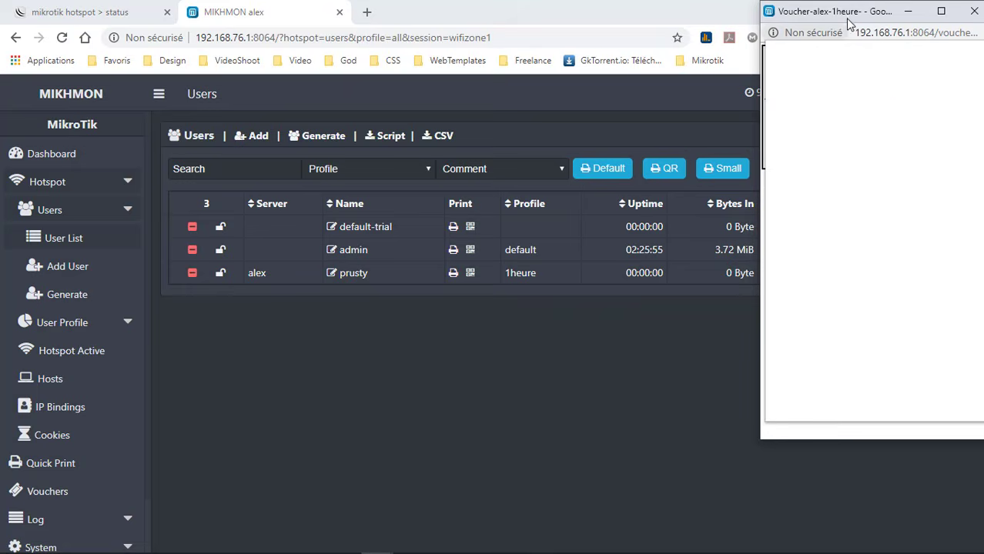
pyautogui.moveTo(816, 19); pyautogui.dragTo(613, 58)
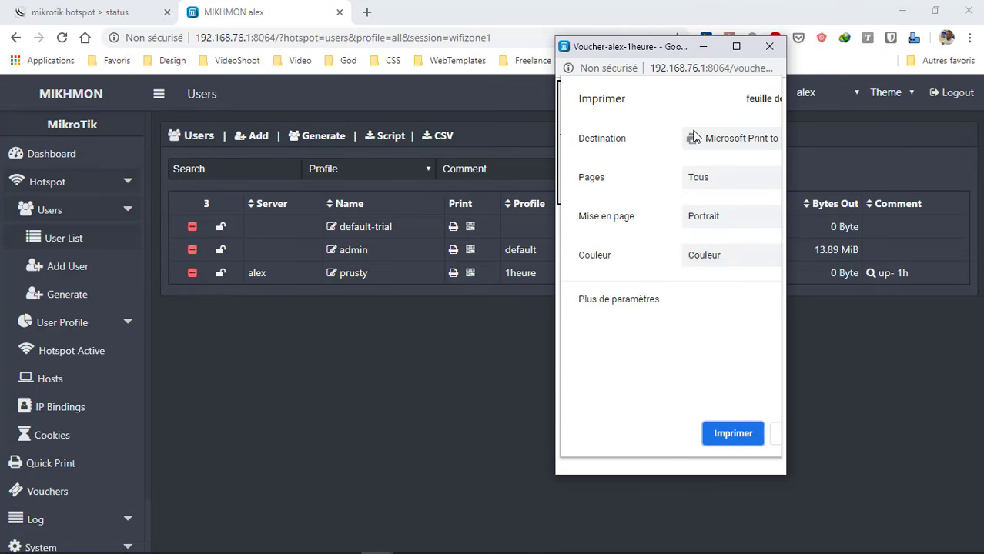
pyautogui.click(774, 434)
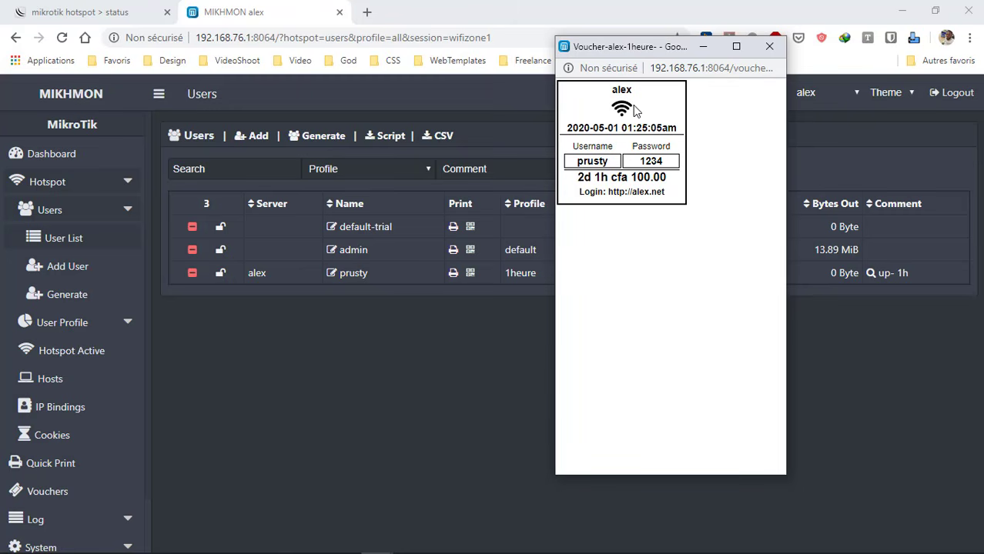
# Inspect the voucher's username, validity and price, then close the preview
pyautogui.moveTo(583, 161); pyautogui.dragTo(668, 178)
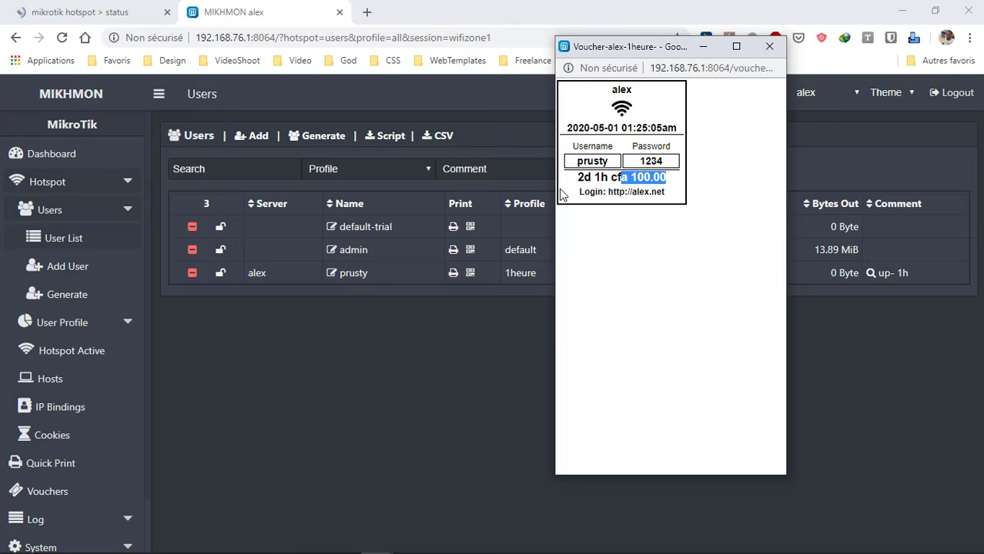
pyautogui.moveTo(591, 178); pyautogui.dragTo(663, 193)
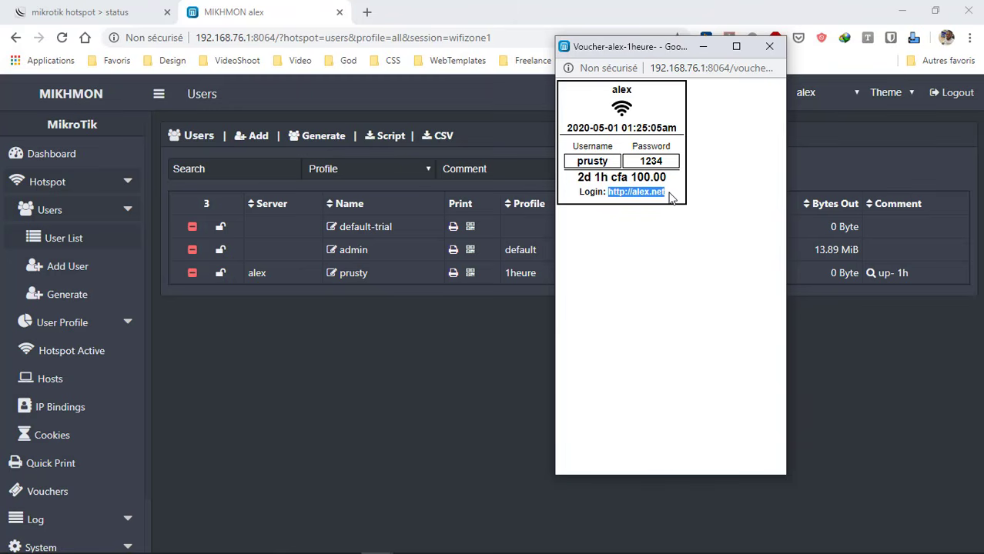
pyautogui.click(769, 46)
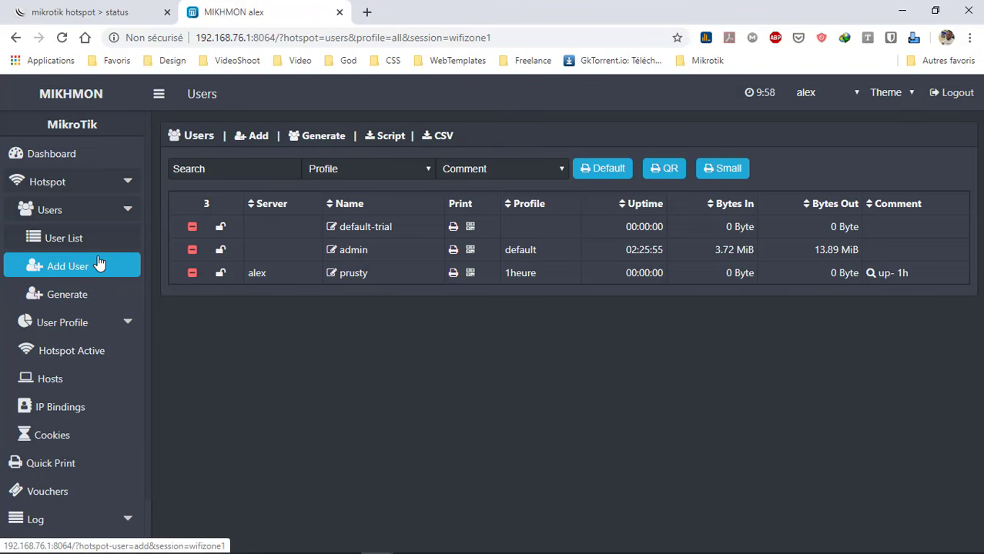
# Open the Vouchers page showing all (3), default (1) and 1heure (1)
pyautogui.scroll(-2, 99, 264)
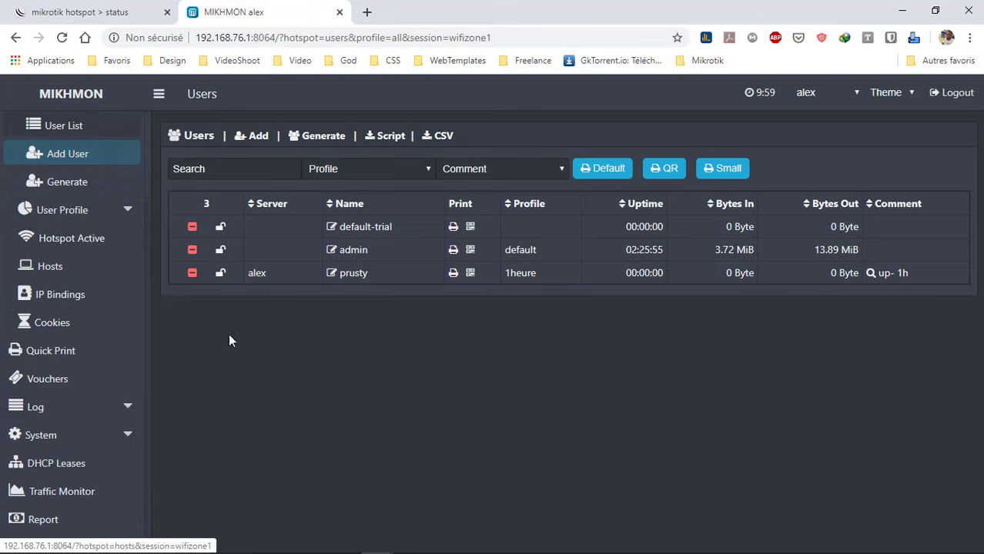
pyautogui.click(112, 382)
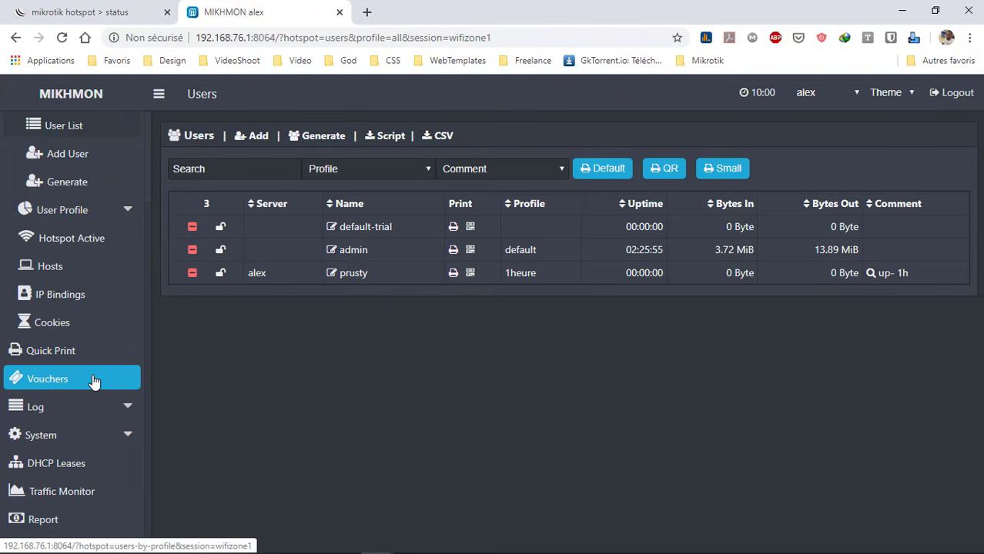
pyautogui.click(76, 379)
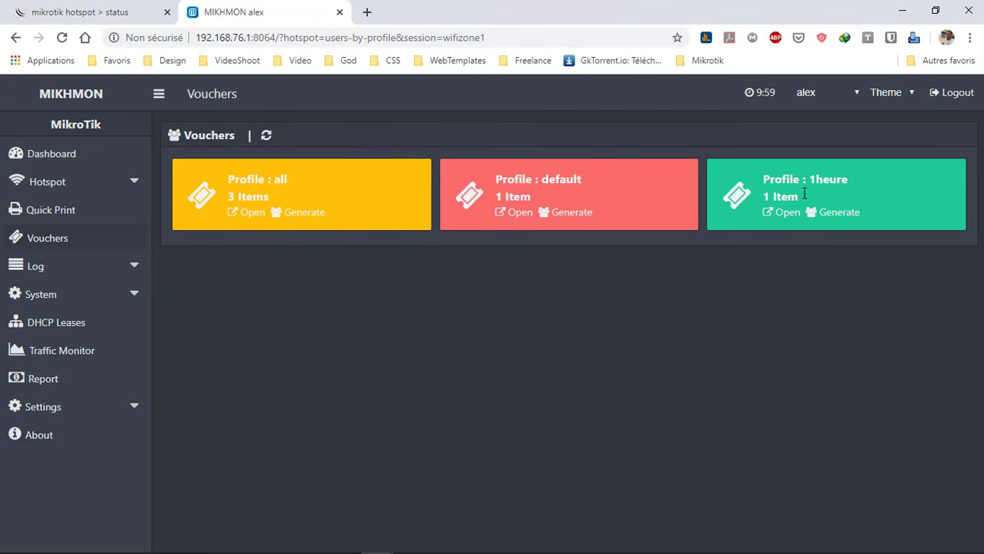
# Generate 1heure vouchers with quantity 21, server alex and Username & Password mode
pyautogui.click(843, 215)
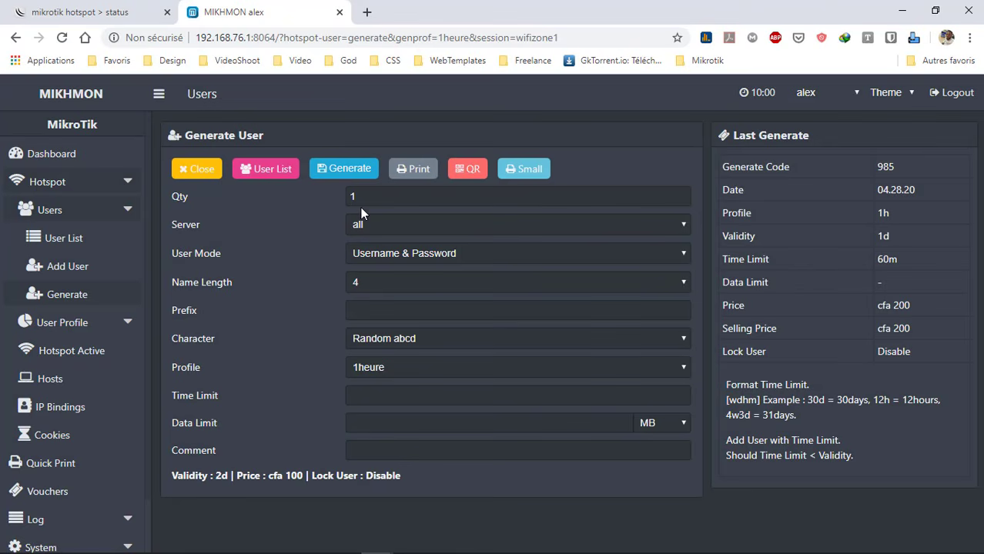
pyautogui.click(195, 197)
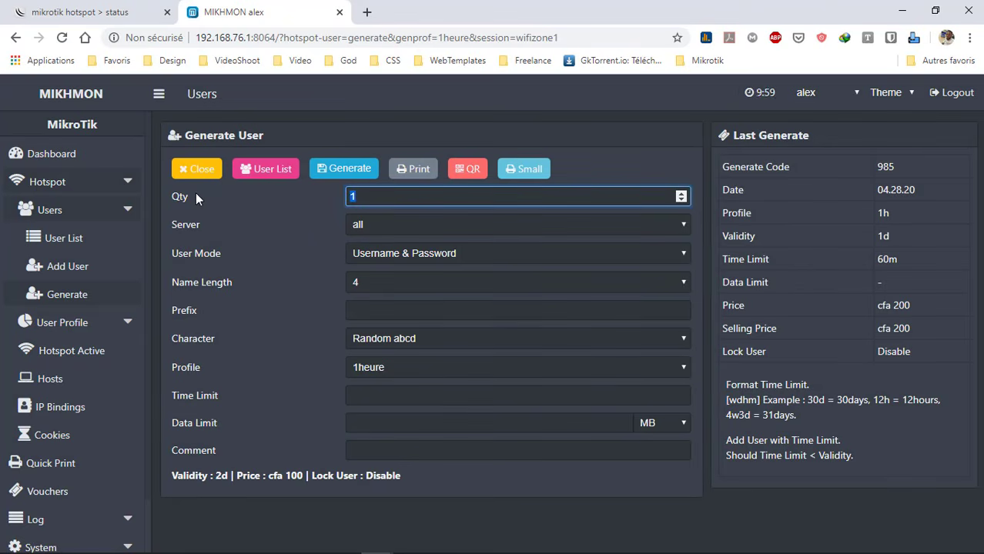
pyautogui.write('21')
pyautogui.press('Tab')
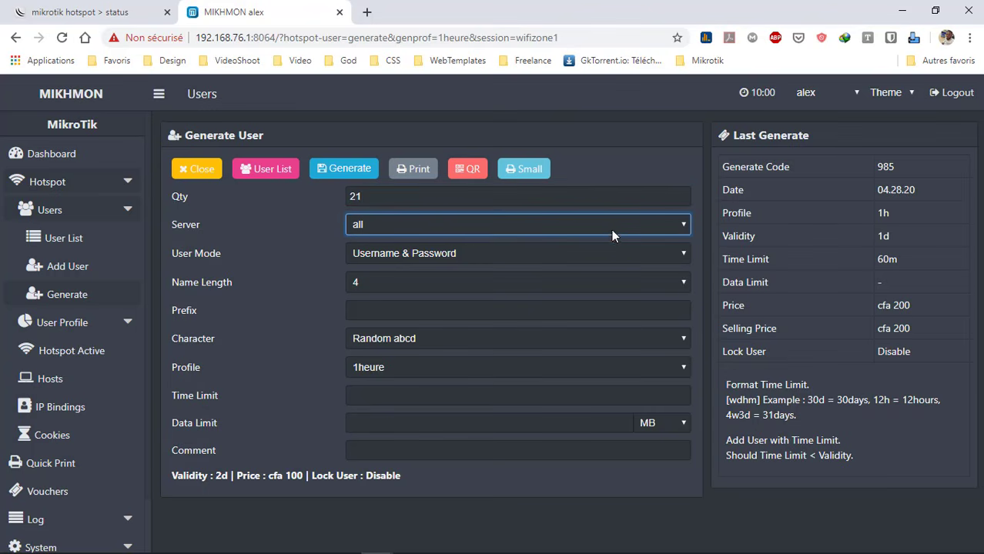
pyautogui.click(643, 224)
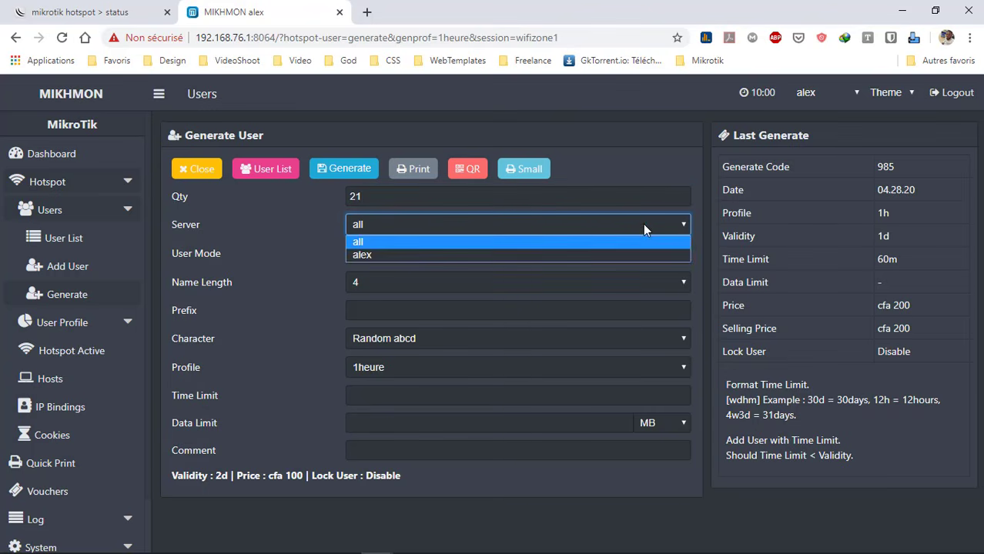
pyautogui.click(462, 254)
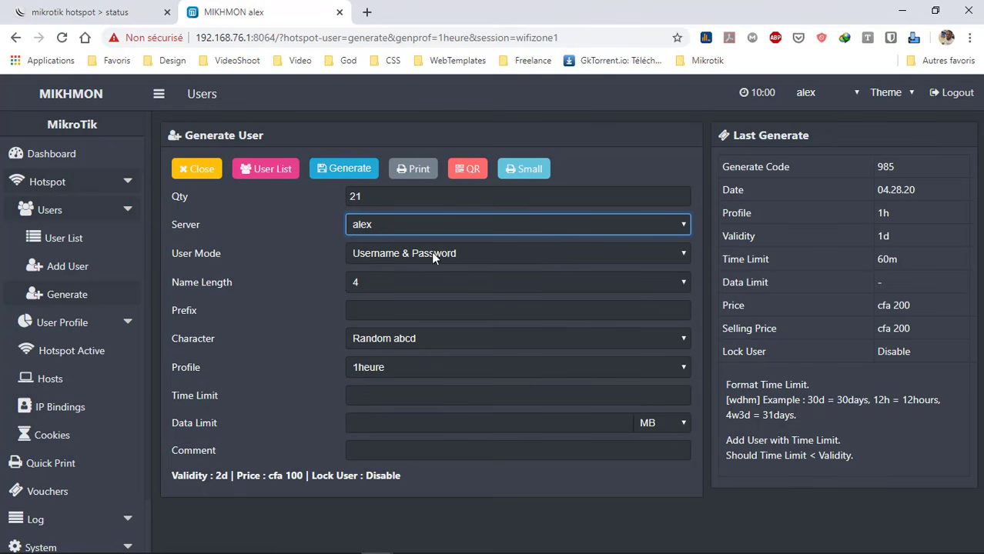
pyautogui.click(383, 257)
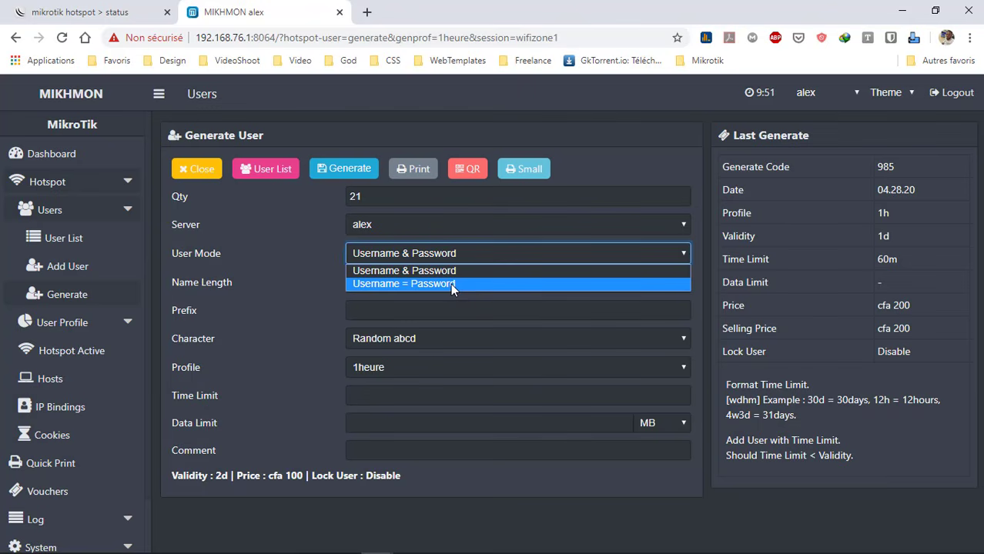
pyautogui.click(472, 254)
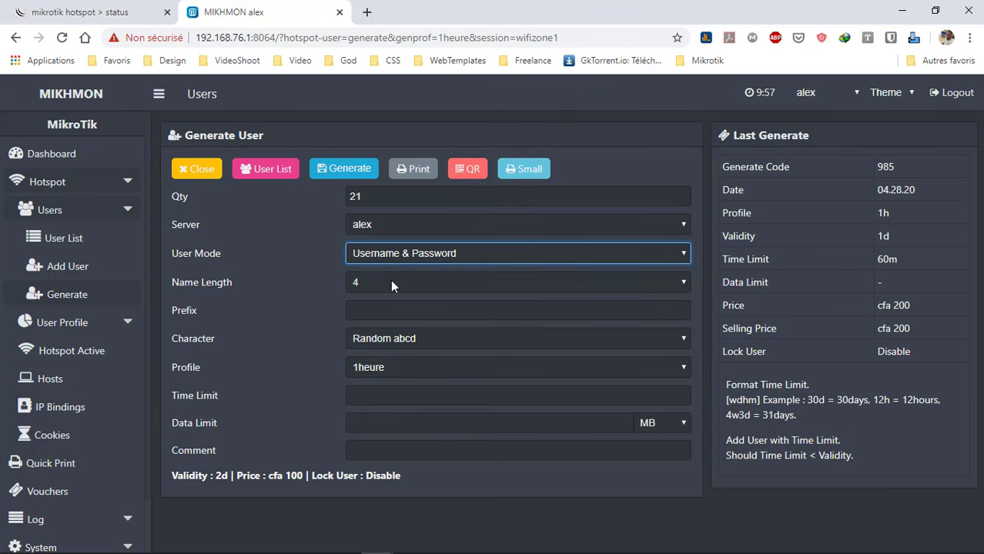
pyautogui.click(377, 336)
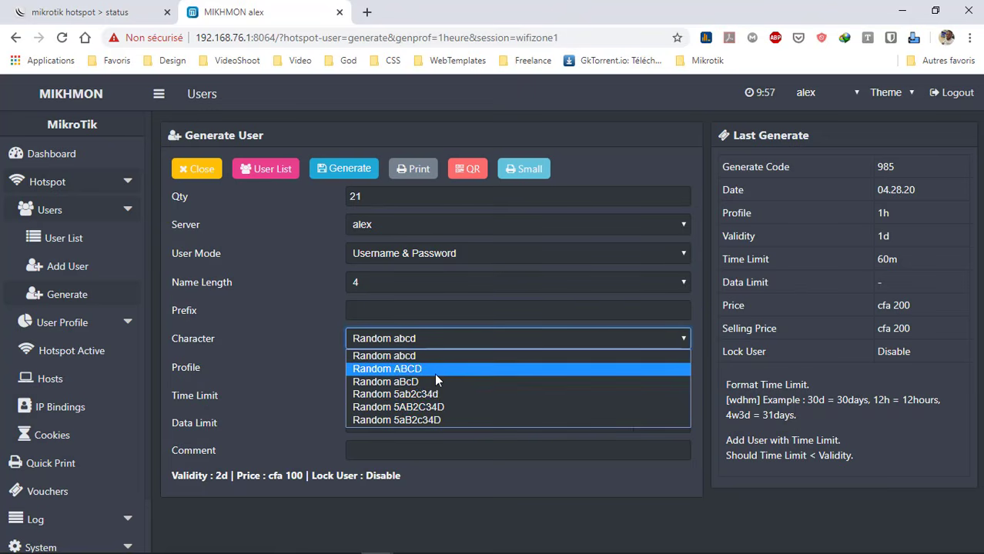
# Keep random lowercase codes and profile 1heure, set time limit 1h and comment 1h, then generate
pyautogui.click(400, 357)
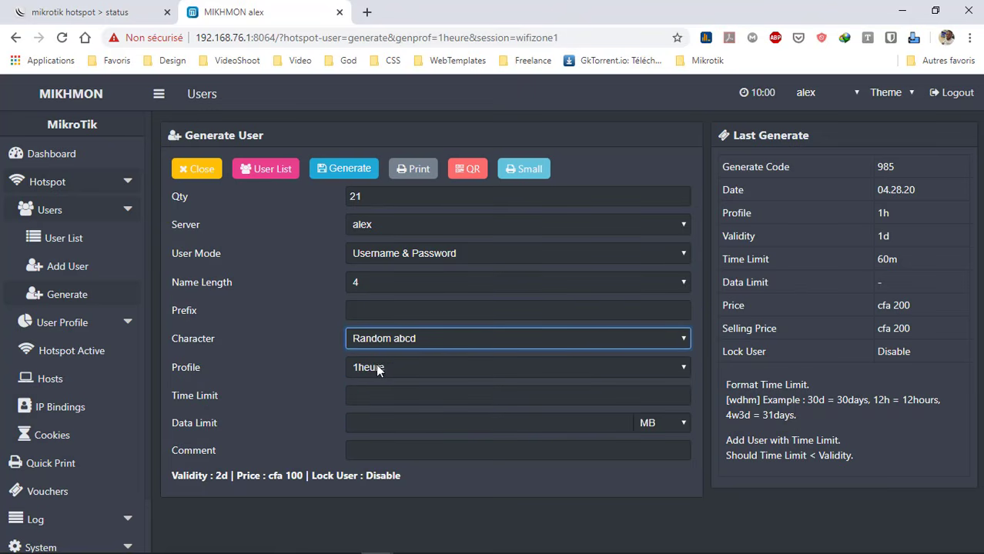
pyautogui.click(410, 367)
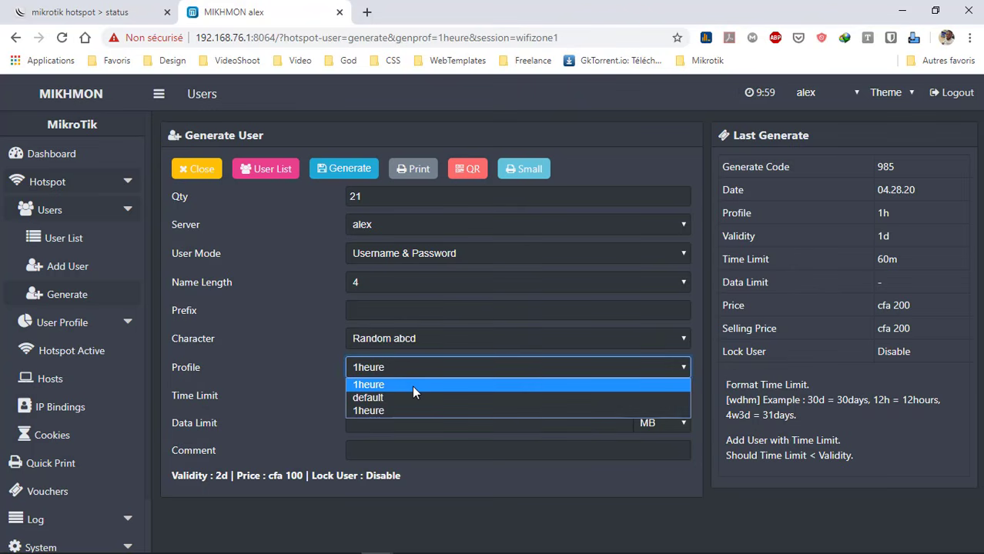
pyautogui.click(412, 385)
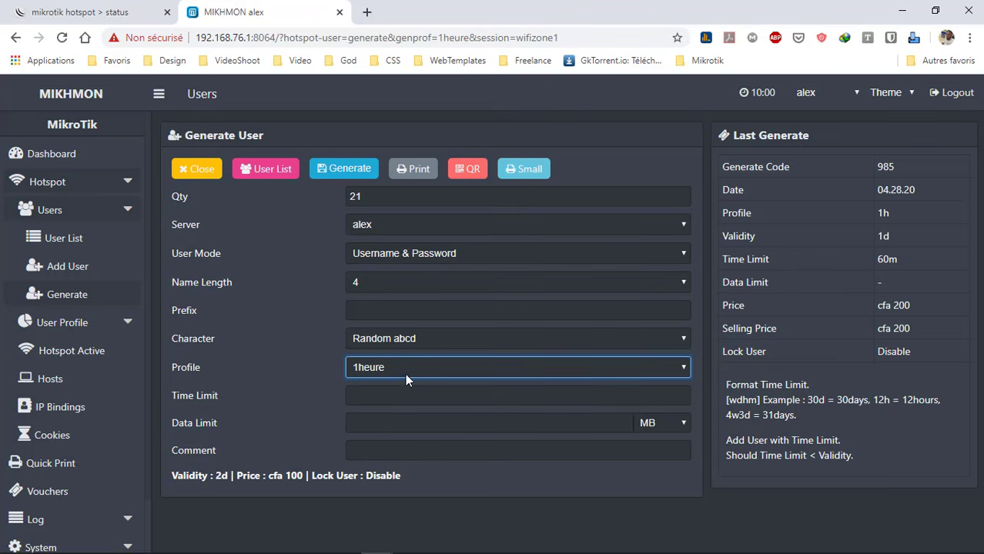
pyautogui.click(370, 395)
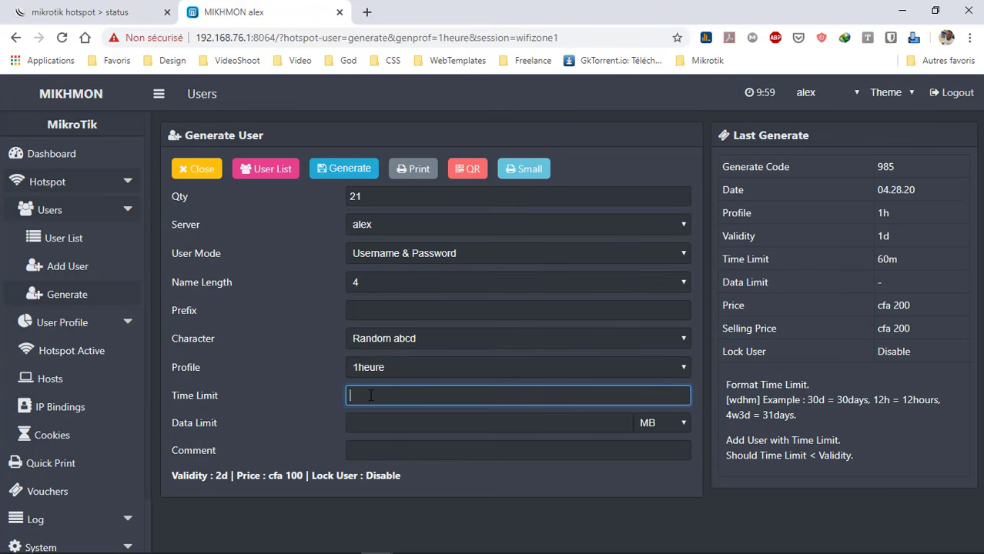
pyautogui.write('1h')
pyautogui.click(393, 449)
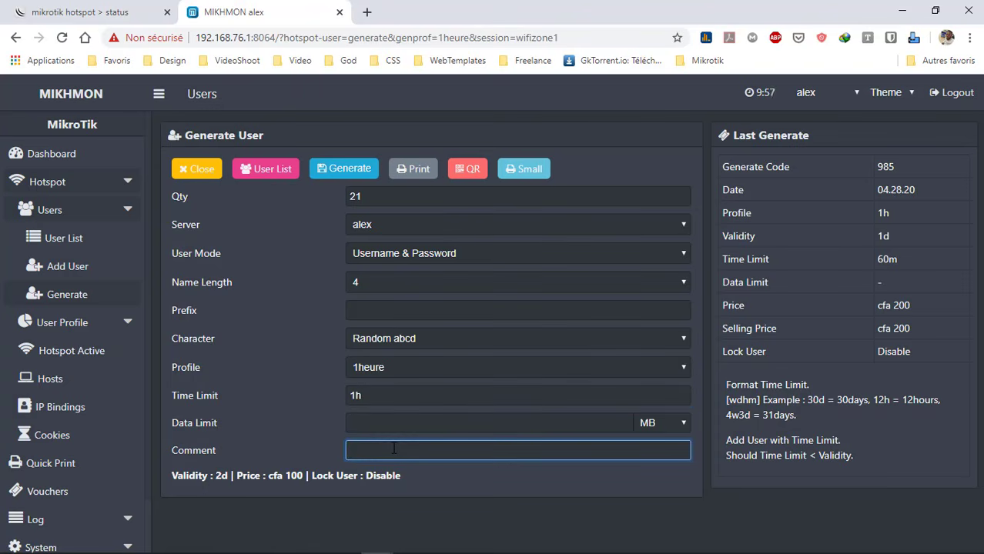
pyautogui.write('1h')
pyautogui.click(335, 171)
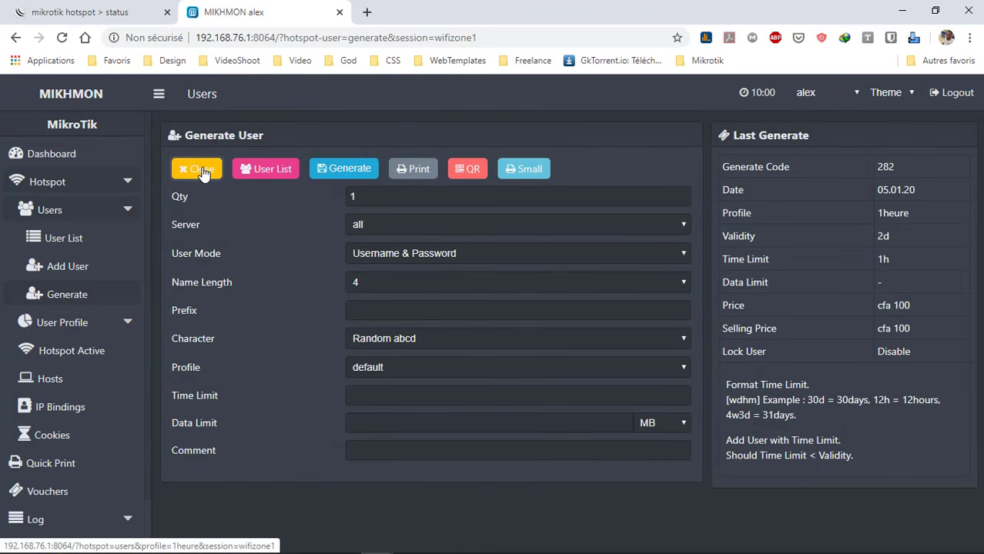
# Filter the User List by comment up-282-05.01.20-1h and print those vouchers in Default layout
pyautogui.click(199, 174)
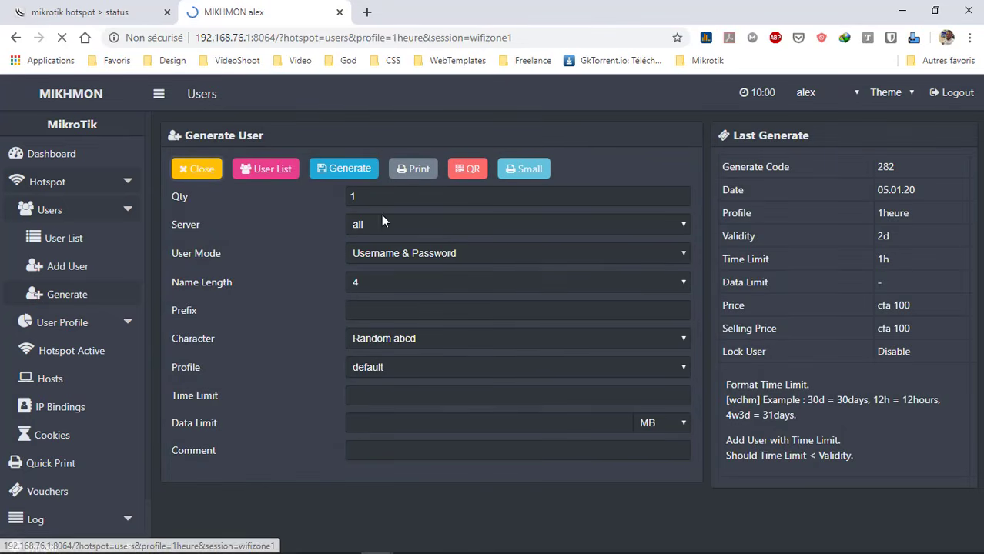
pyautogui.scroll(-2, 549, 322)
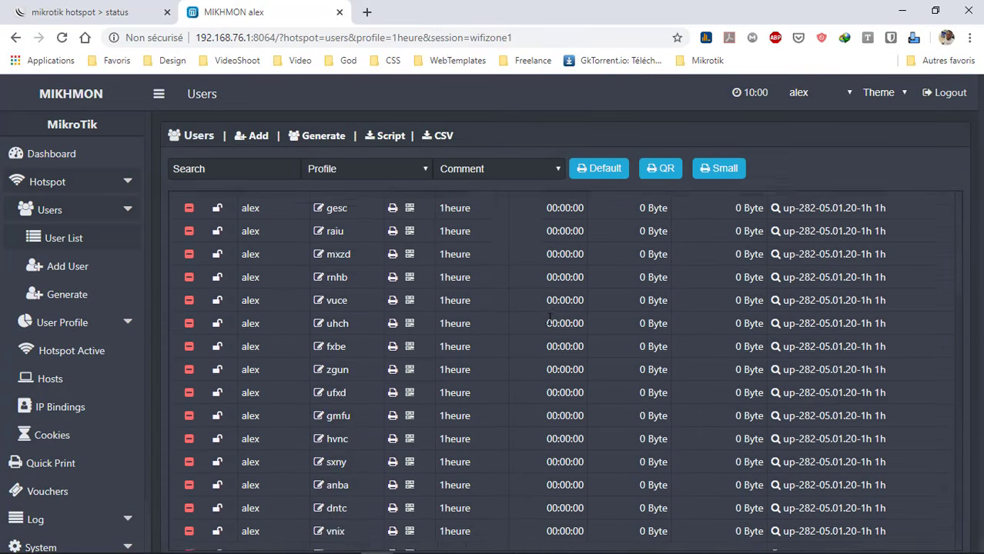
pyautogui.scroll(2, 548, 322)
pyautogui.scroll(-1, 549, 318)
pyautogui.scroll(-1, 549, 317)
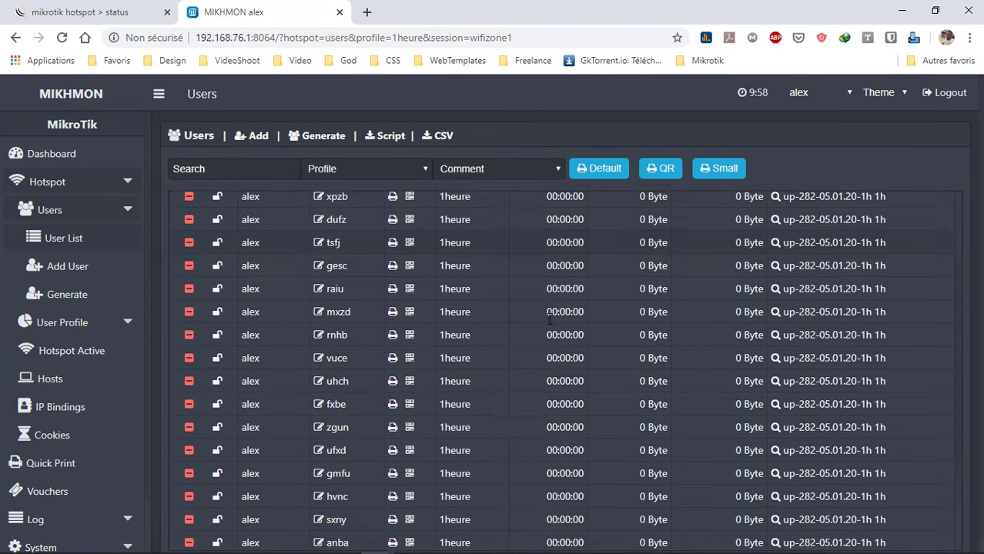
pyautogui.scroll(2, 548, 317)
pyautogui.scroll(-2, 548, 322)
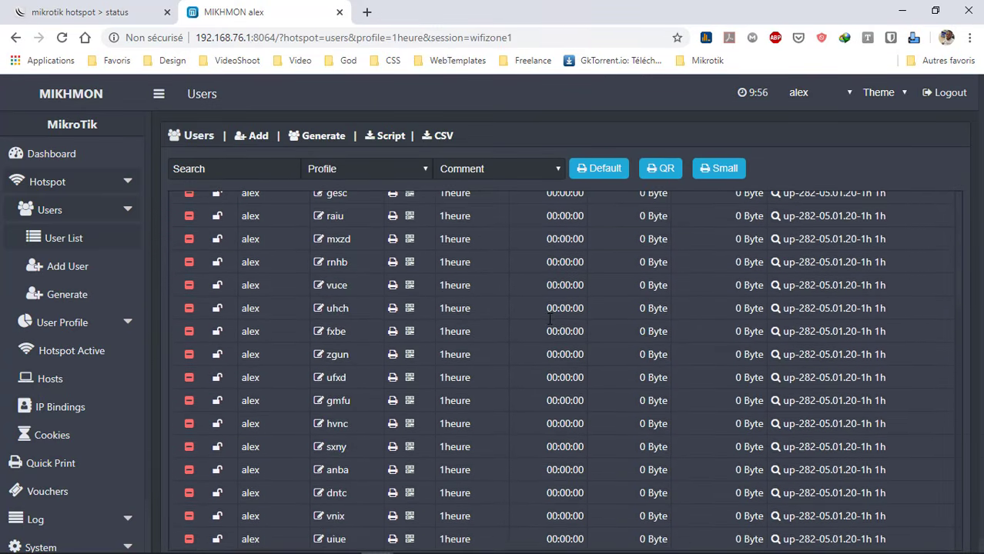
pyautogui.scroll(2, 549, 322)
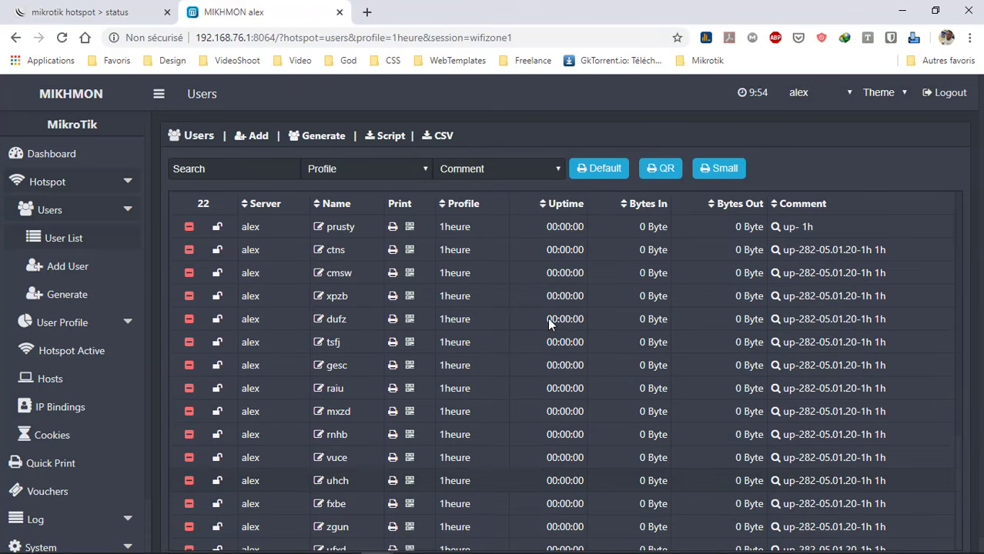
pyautogui.click(501, 169)
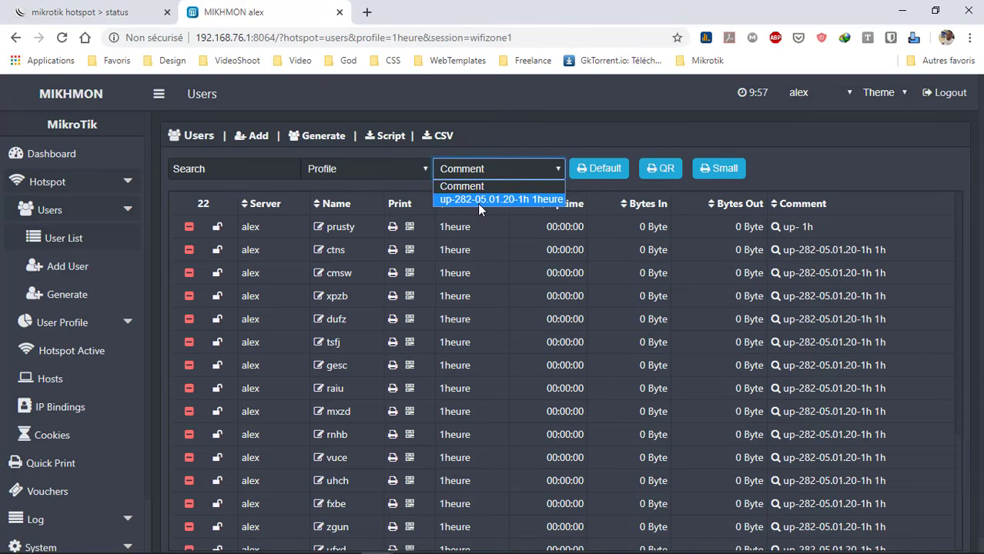
pyautogui.click(547, 201)
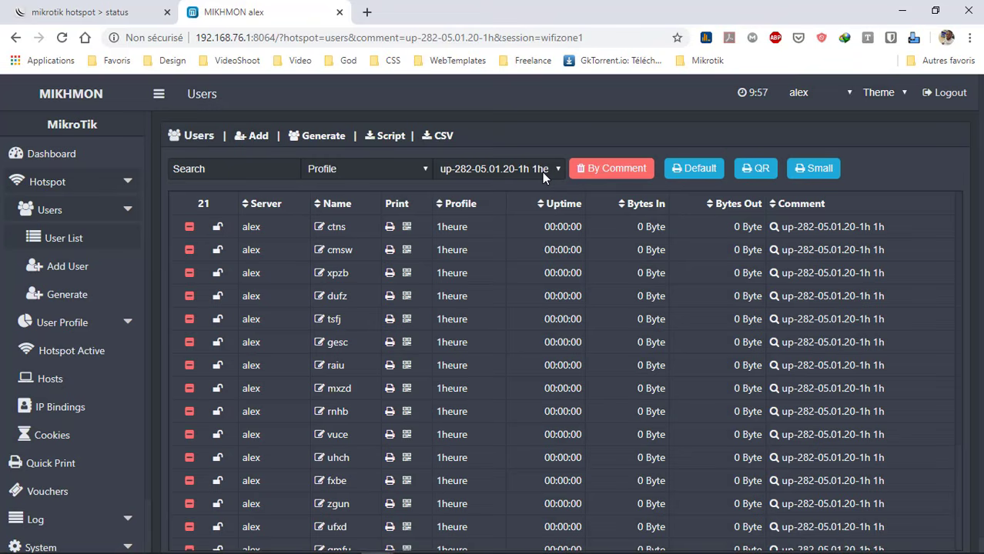
pyautogui.click(692, 177)
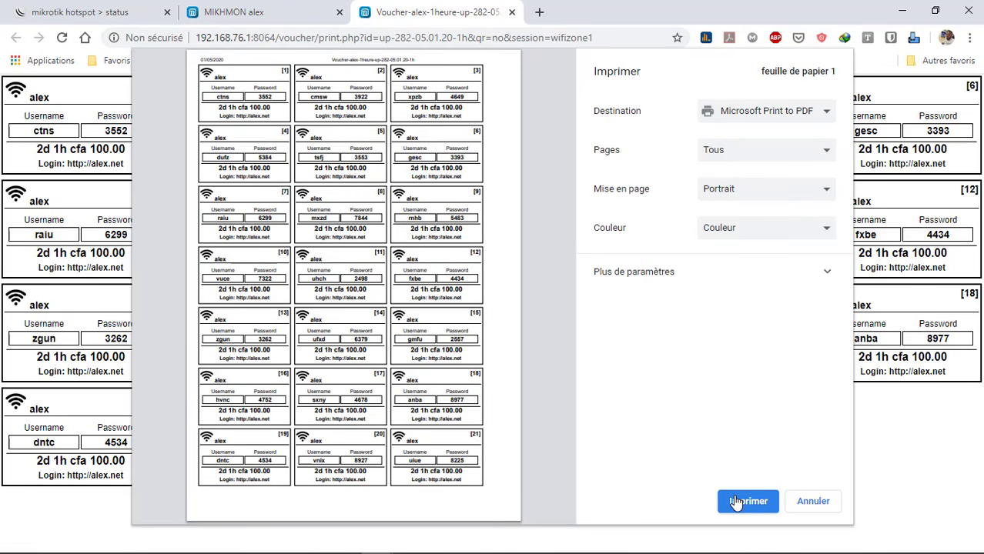
# Print the vouchers with Microsoft Print to PDF
pyautogui.click(790, 112)
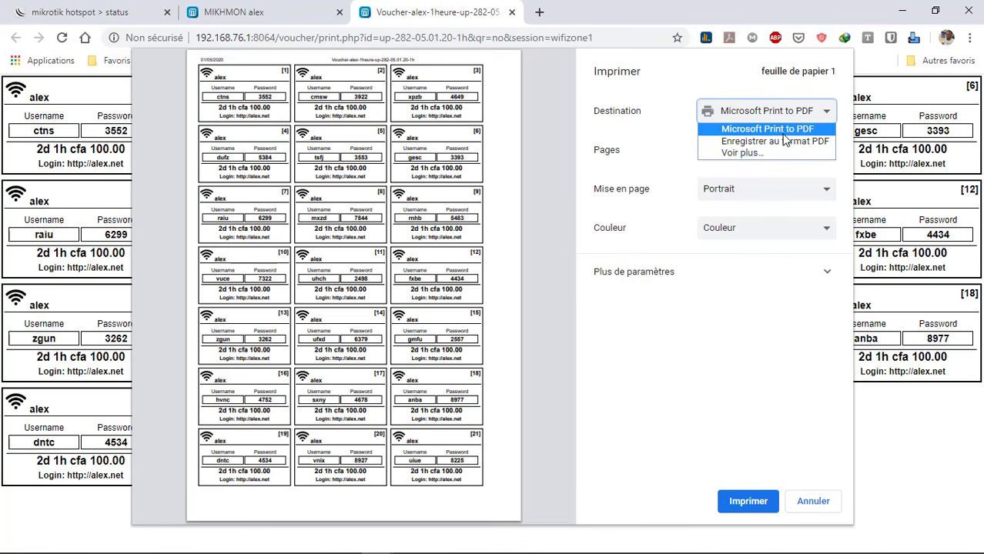
pyautogui.click(793, 133)
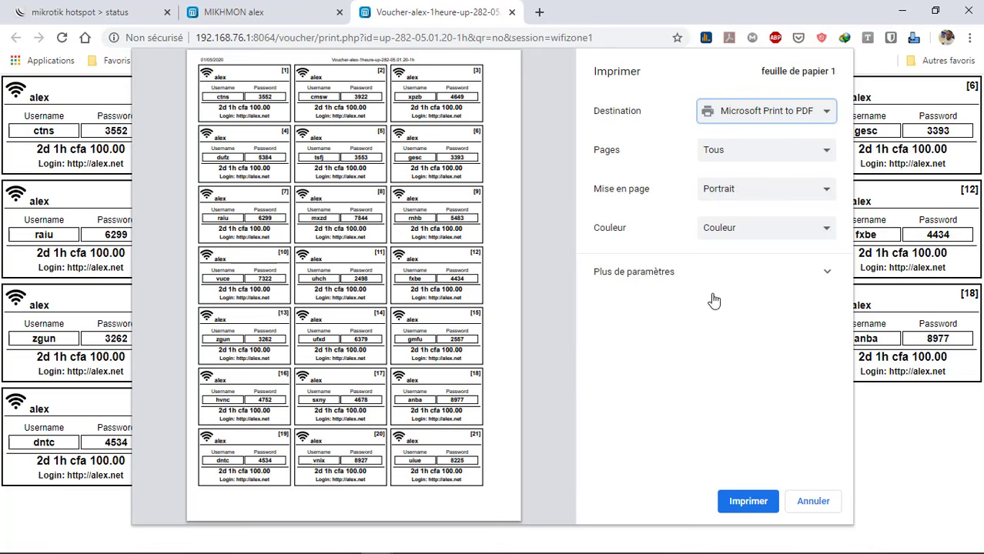
pyautogui.click(748, 502)
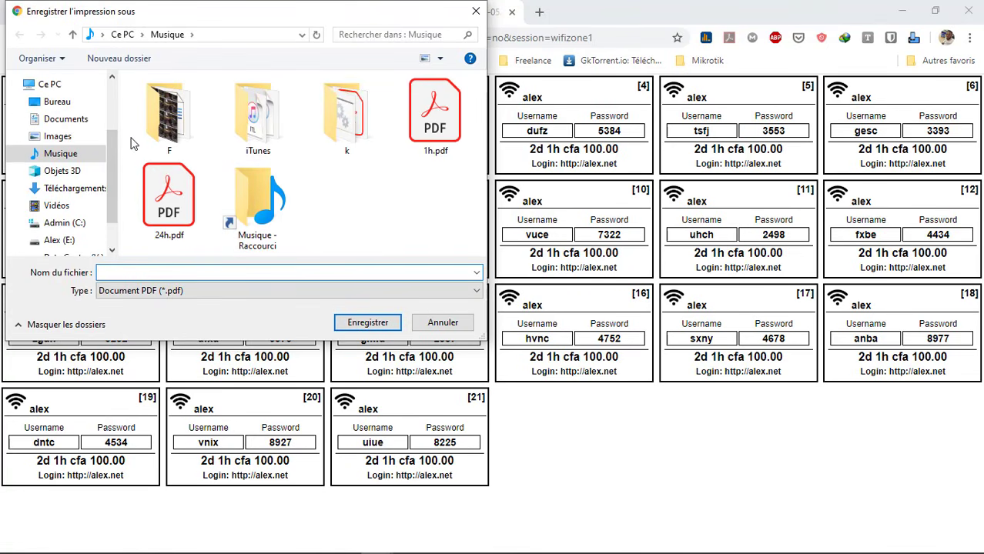
# In the Musique folder, delete the old 24h.pdf and 1h.pdf files
pyautogui.scroll(-1, 114, 149)
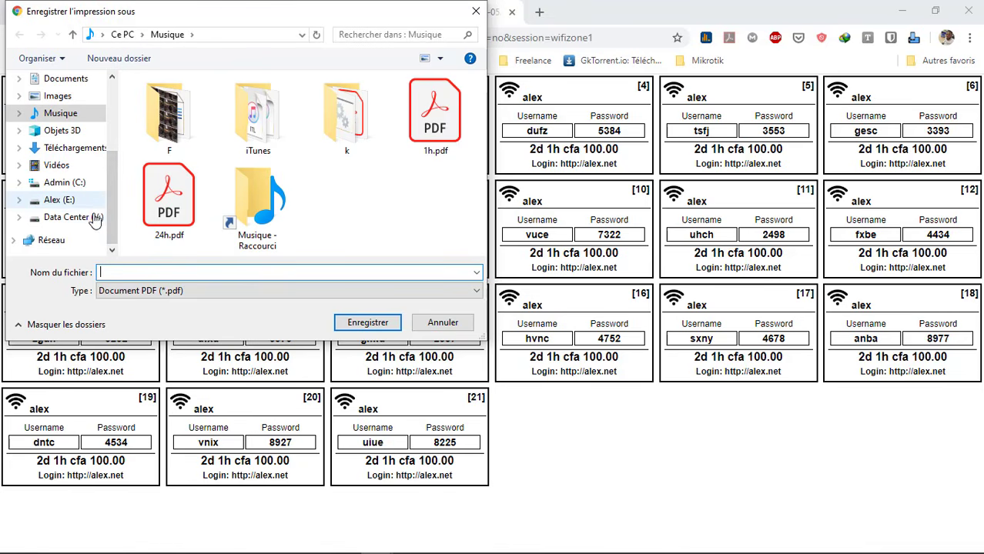
pyautogui.click(65, 113)
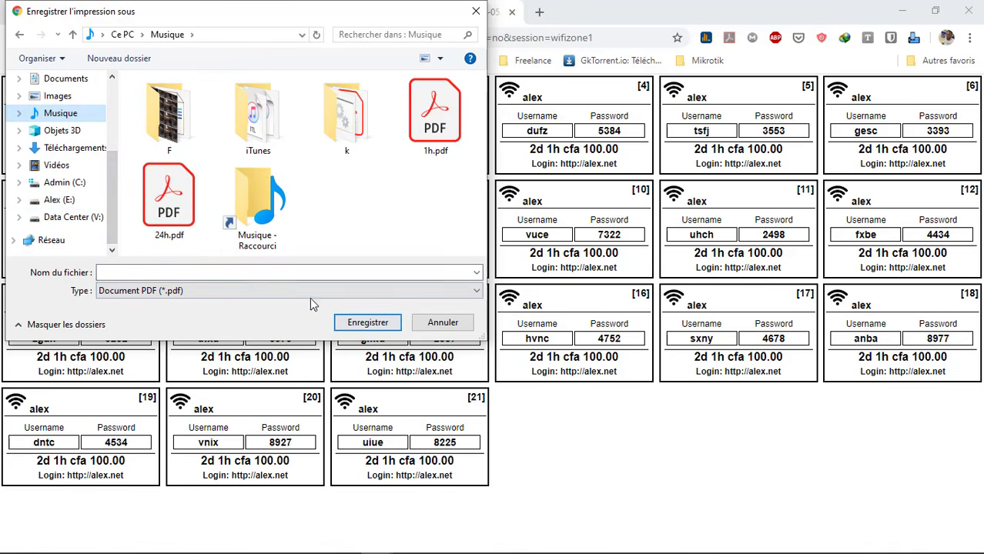
pyautogui.click(281, 274)
pyautogui.write('1')
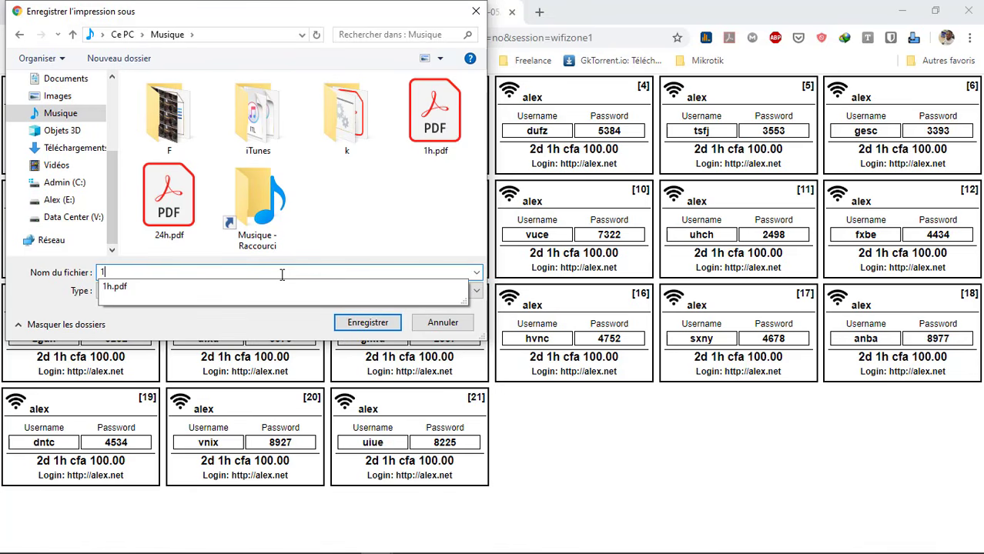
pyautogui.write('huere')
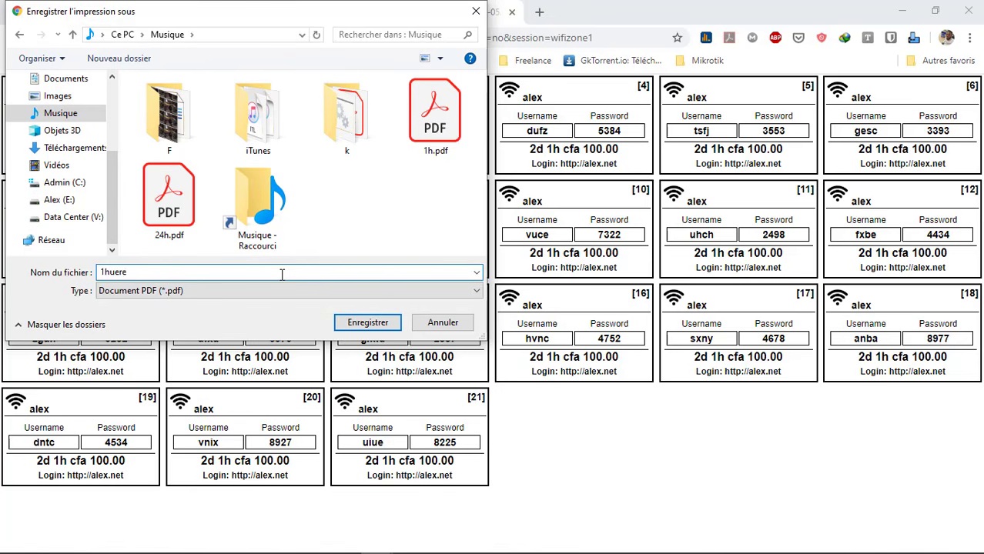
pyautogui.press('BackSpace')
pyautogui.press('BackSpace')
pyautogui.press('BackSpace')
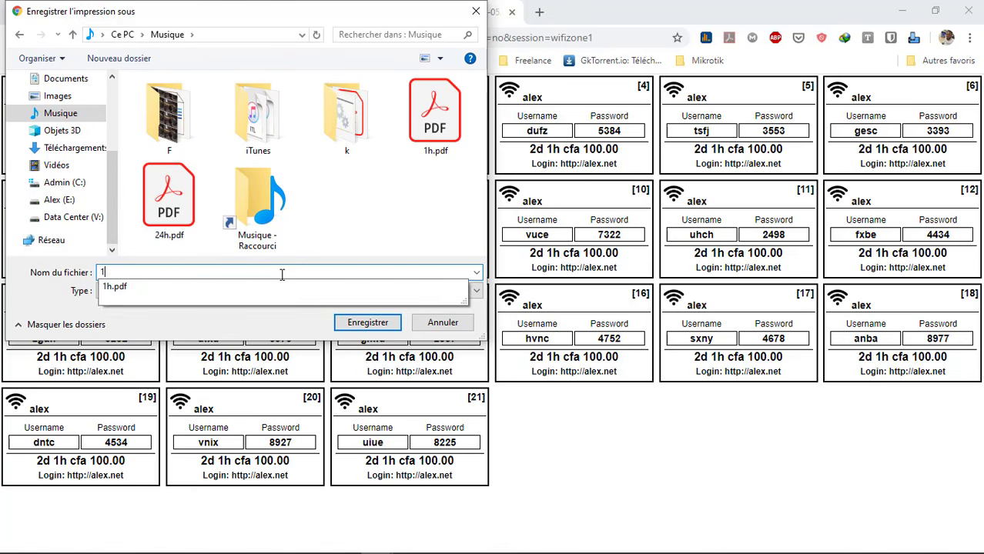
pyautogui.click(434, 149)
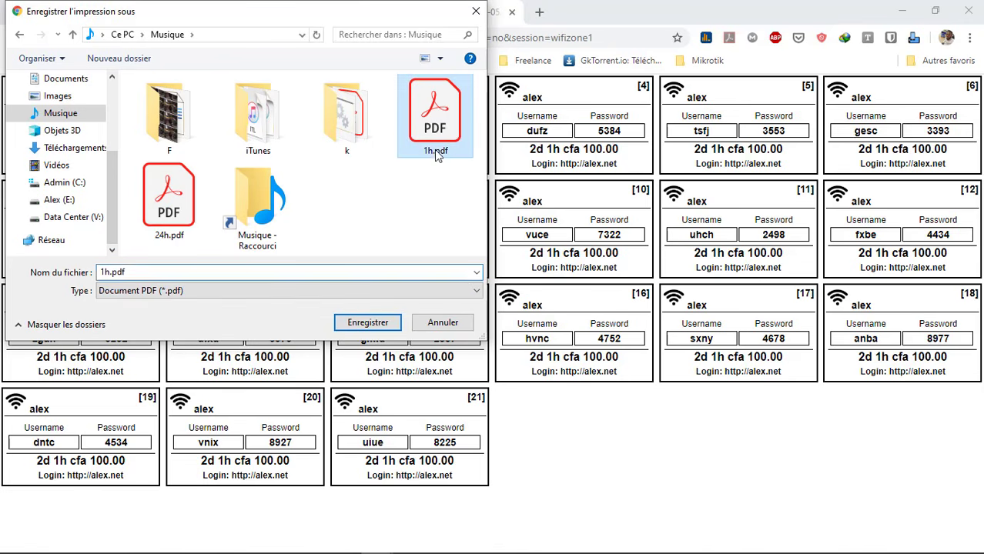
pyautogui.click(188, 220)
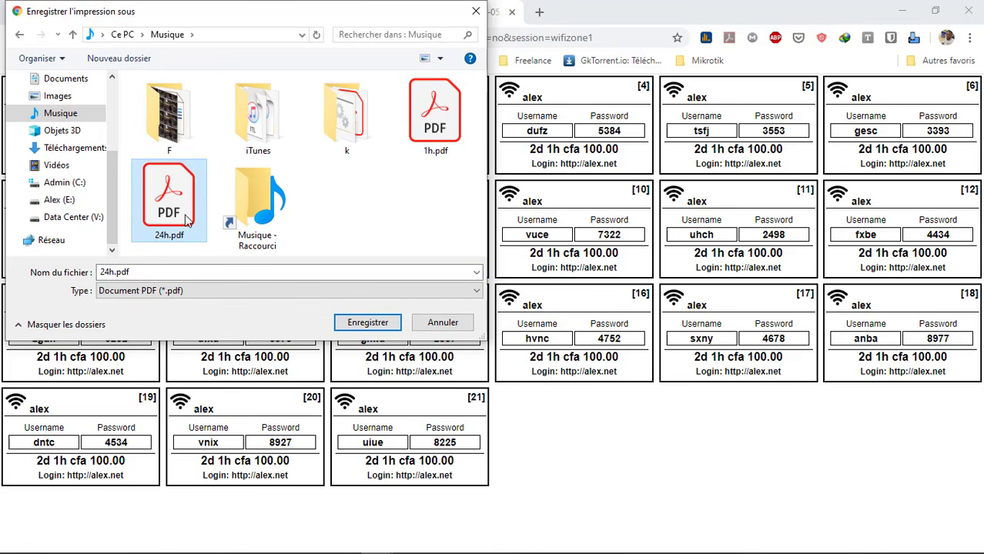
pyautogui.press('Delete')
pyautogui.click(418, 136)
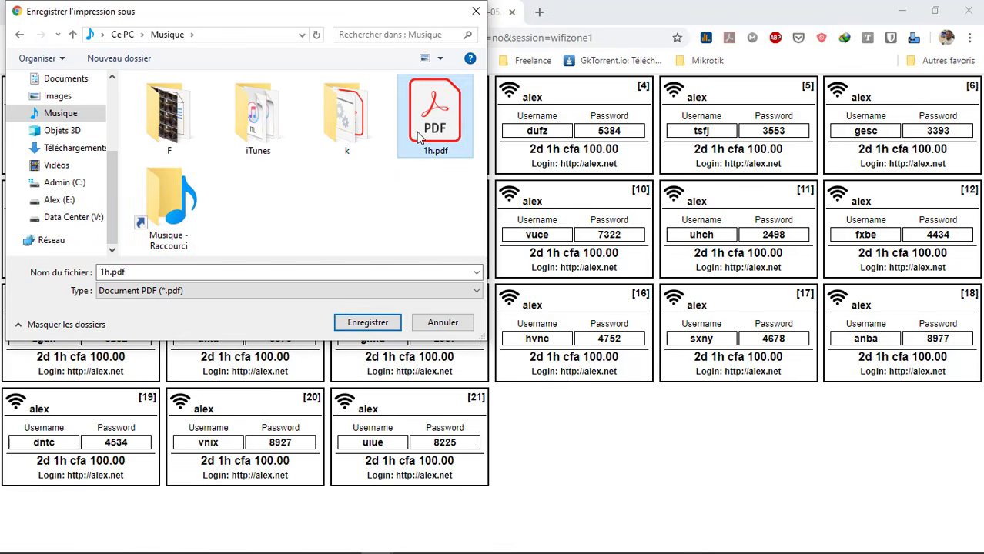
pyautogui.press('Delete')
# Save the vouchers in Musique with the file name 1h
pyautogui.click(125, 271)
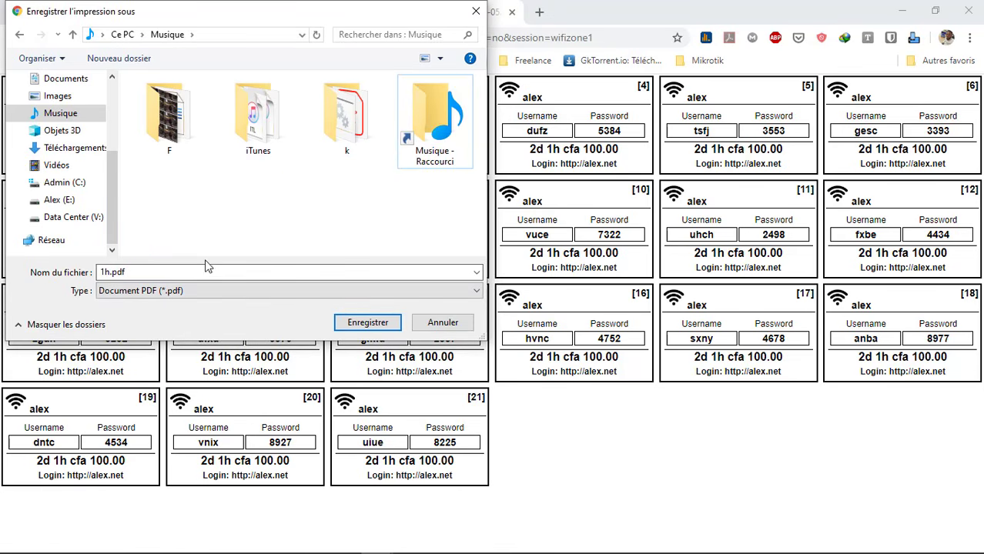
pyautogui.doubleClick(121, 275)
pyautogui.write('1h')
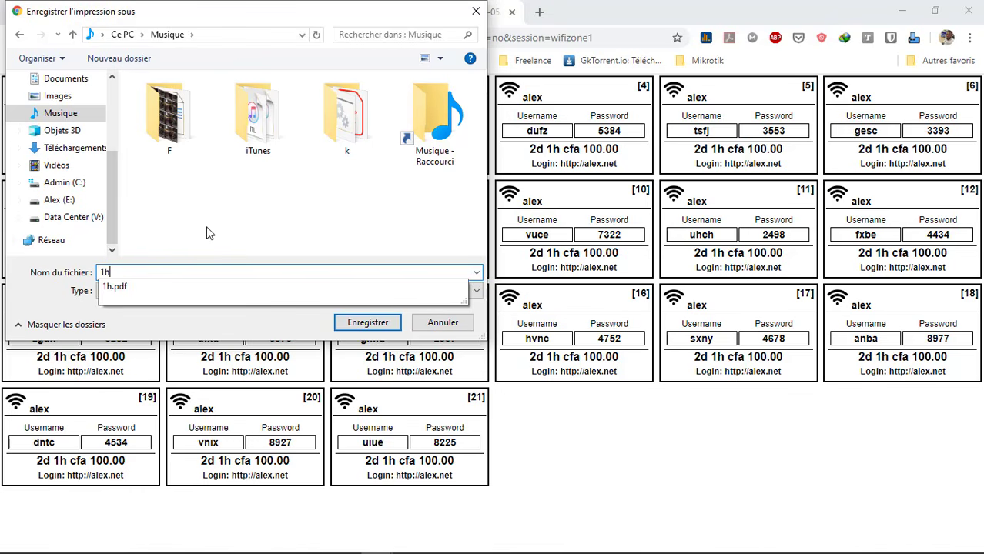
pyautogui.click(208, 233)
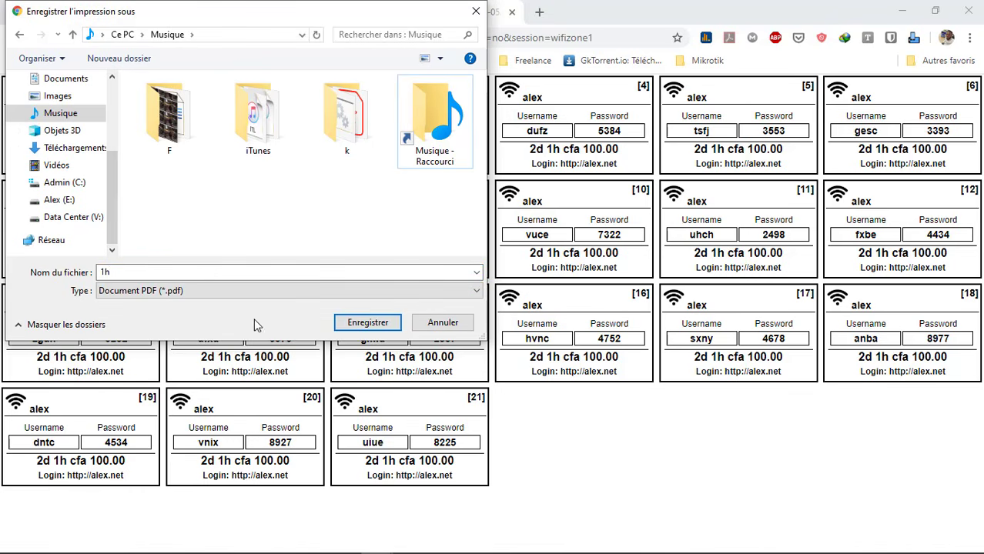
pyautogui.click(365, 322)
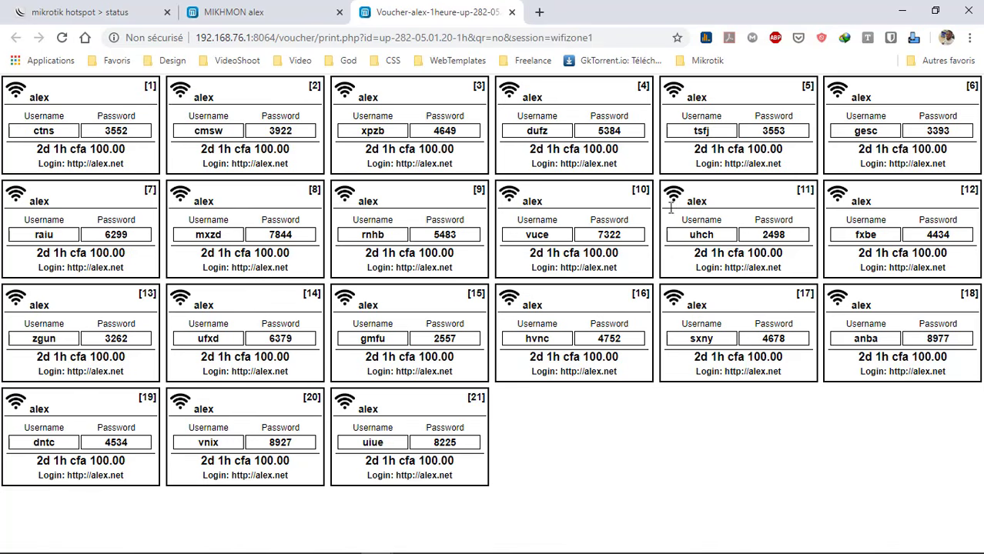
# Minimize the browser and WinBox, closing the hotspot server profile settings
pyautogui.click(901, 12)
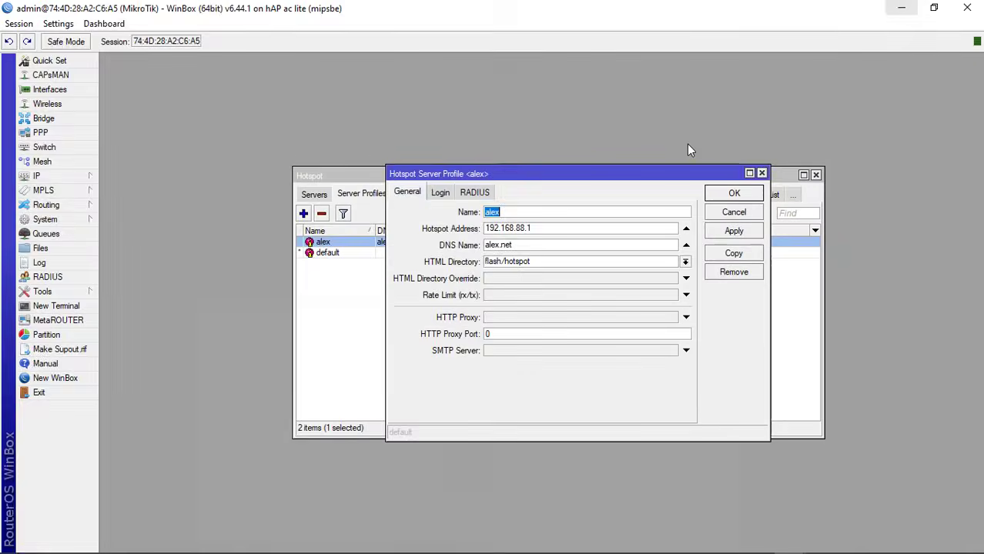
pyautogui.click(761, 175)
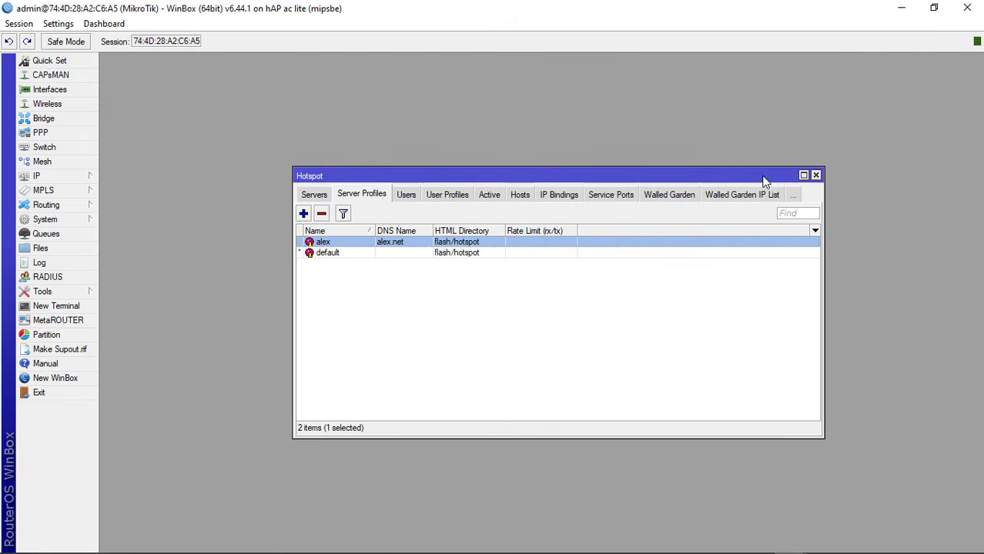
pyautogui.click(902, 8)
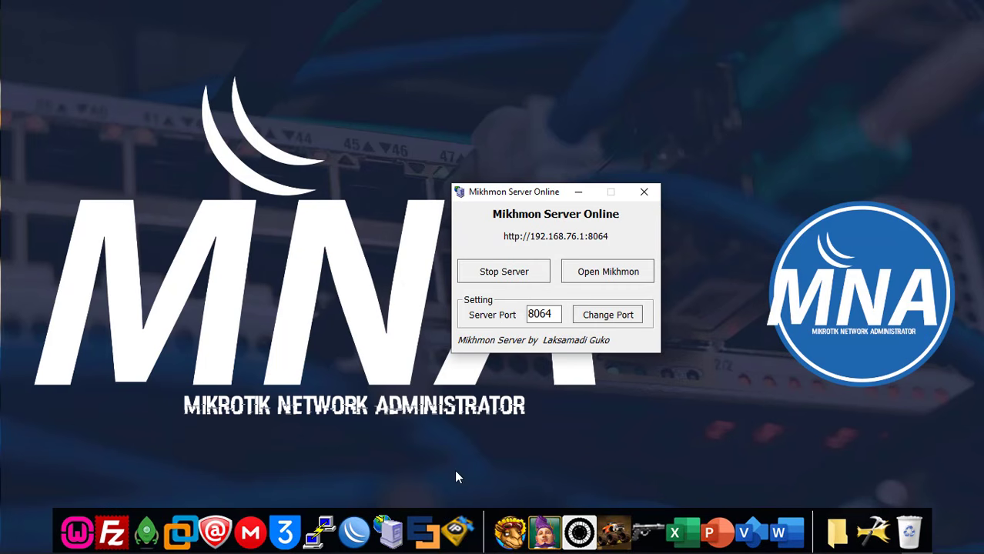
# In a maximized File Explorer, open 1h.pdf from the Musique folder
pyautogui.click(847, 514)
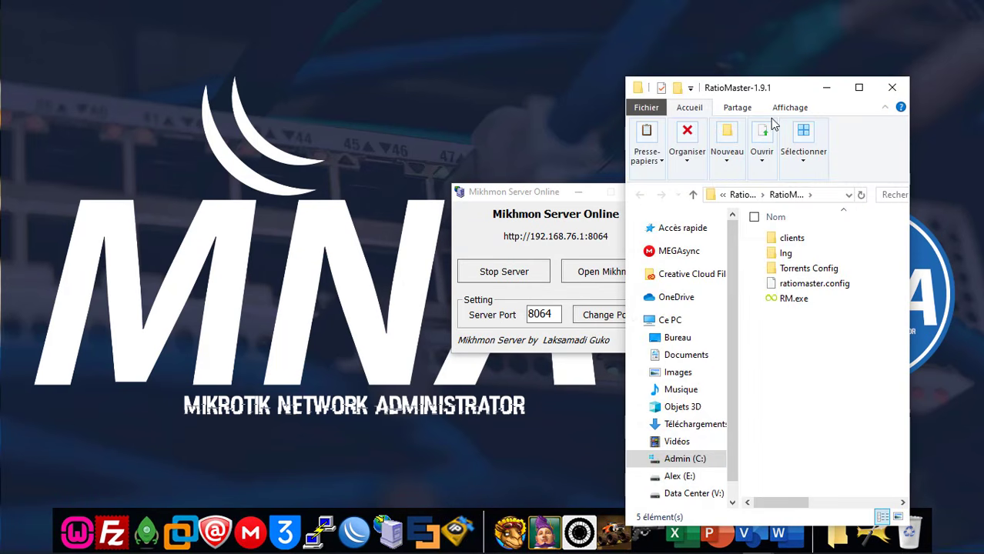
pyautogui.doubleClick(762, 90)
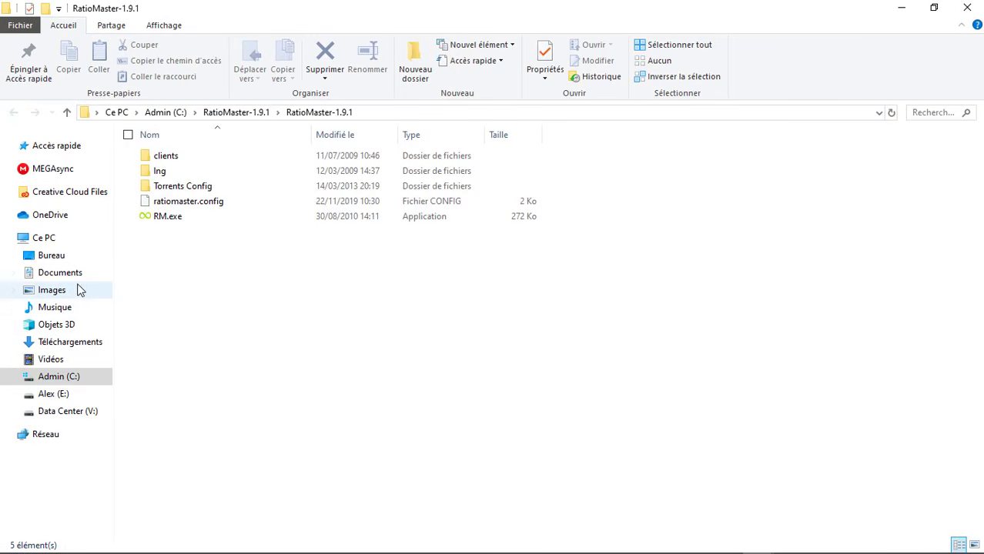
pyautogui.click(71, 306)
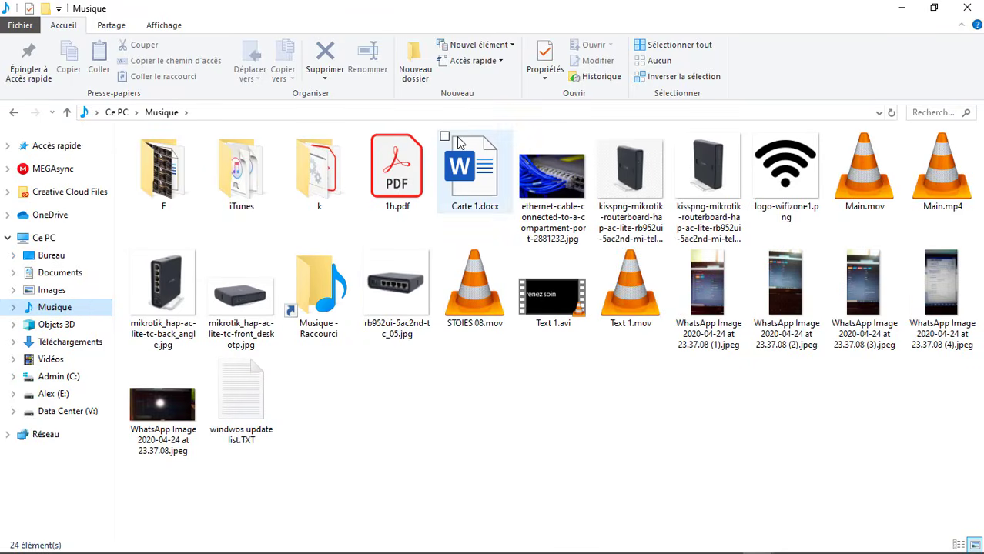
pyautogui.click(415, 173)
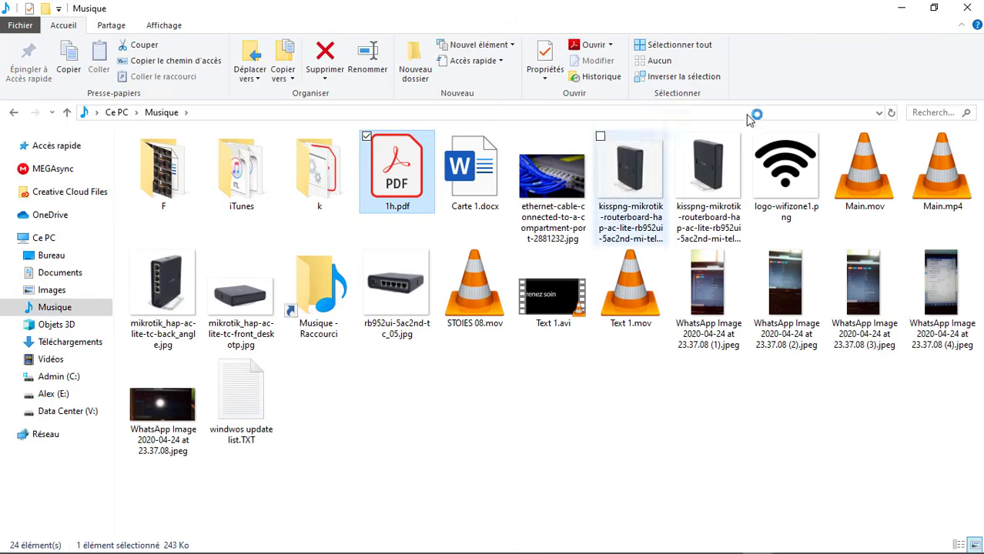
pyautogui.click(902, 9)
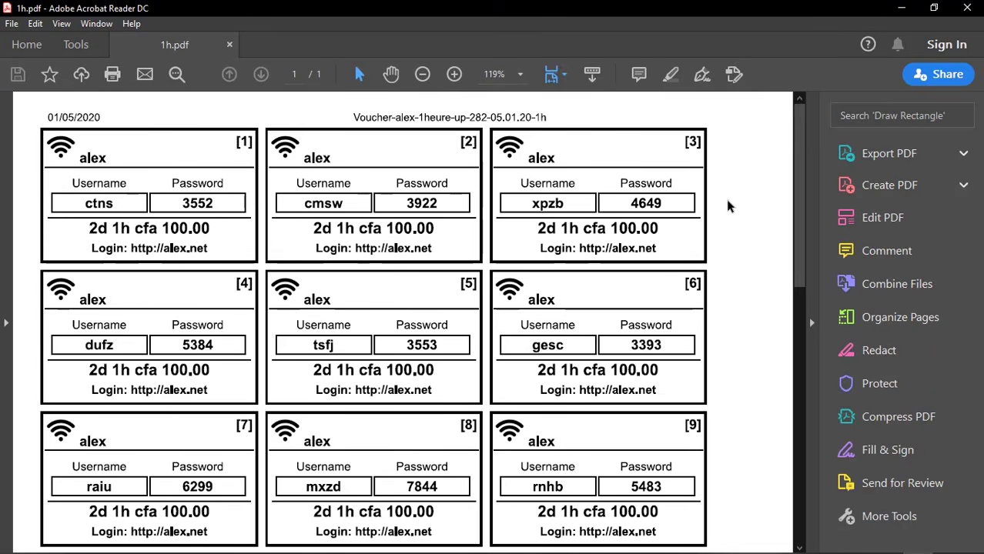
# Scroll through 1h.pdf down to the last of the 21 vouchers
pyautogui.scroll(-3, 795, 176)
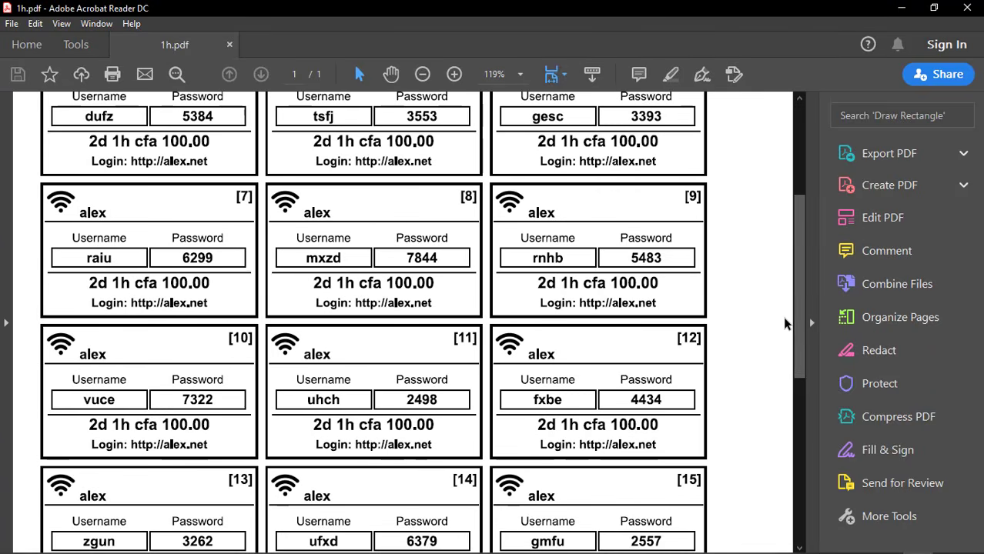
pyautogui.click(800, 401)
pyautogui.moveTo(799, 404); pyautogui.dragTo(802, 126)
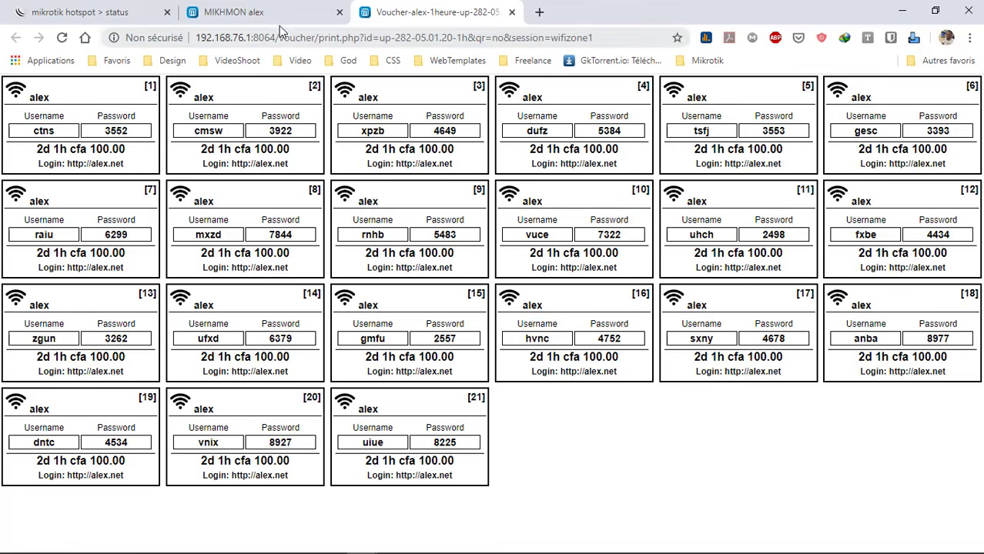
# Return to Mikhmon and review the hotspot hosts list
pyautogui.click(278, 23)
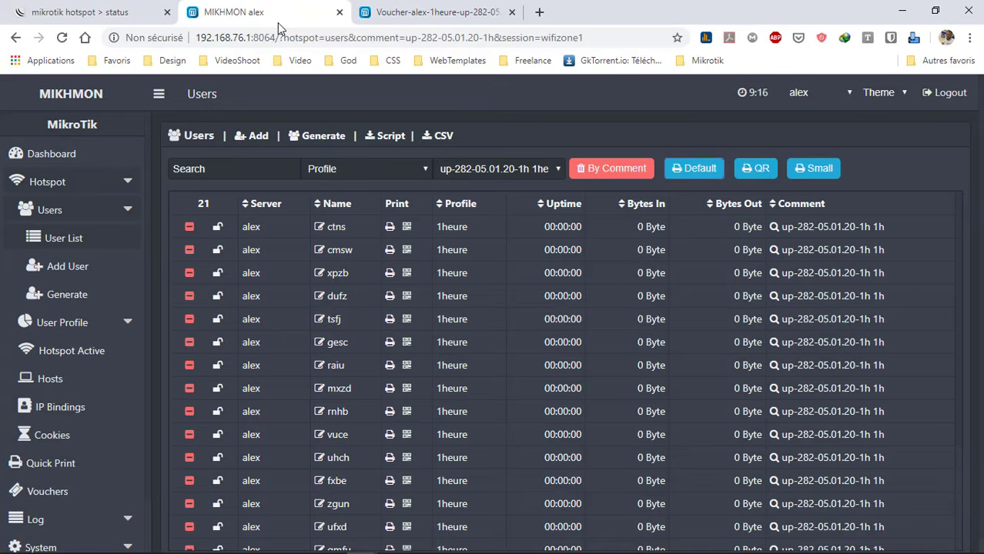
pyautogui.click(61, 385)
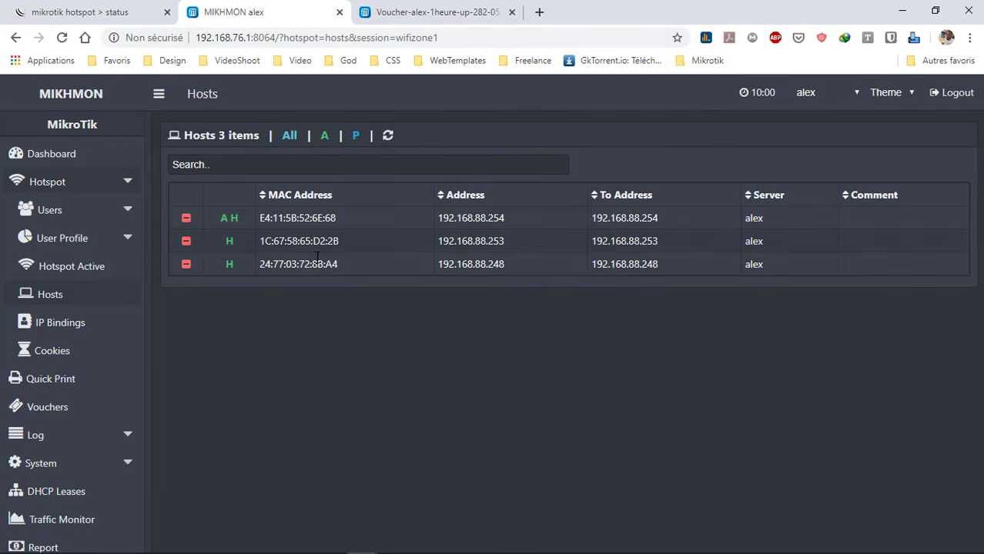
pyautogui.scroll(-1, 86, 392)
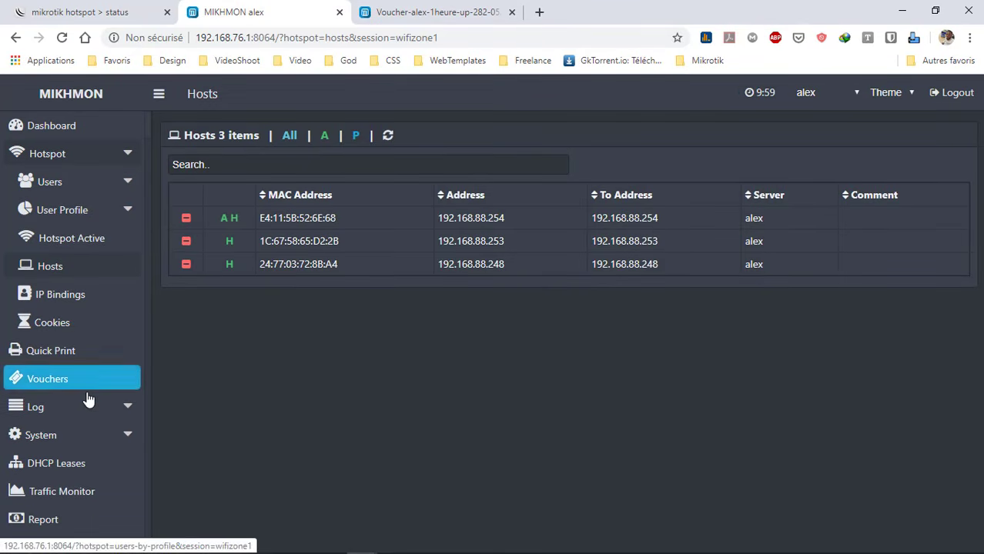
# Open the Hotspot Log, filter it by the MikroTik-A6C6A9 device, then go to DHCP Leases
pyautogui.click(103, 405)
pyautogui.click(50, 434)
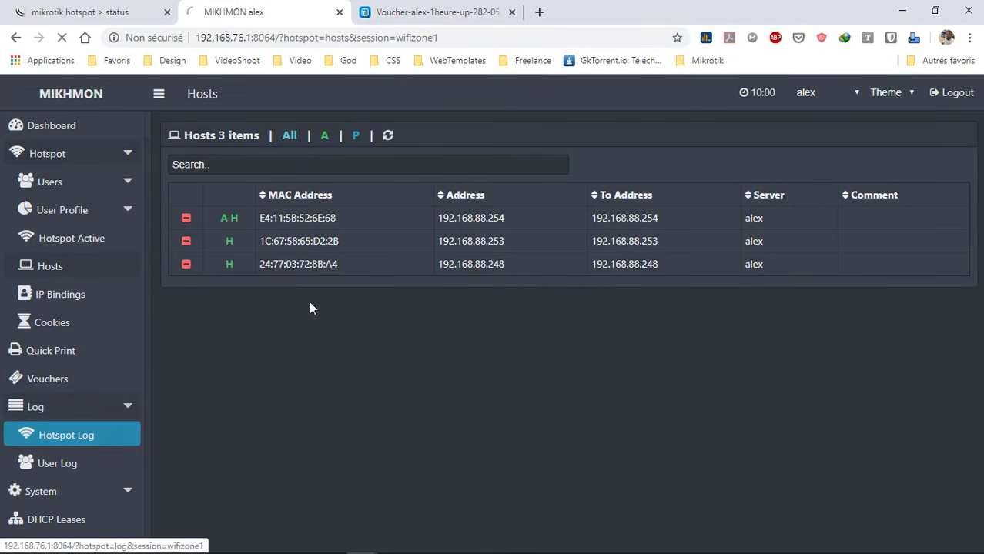
pyautogui.scroll(-1, 371, 386)
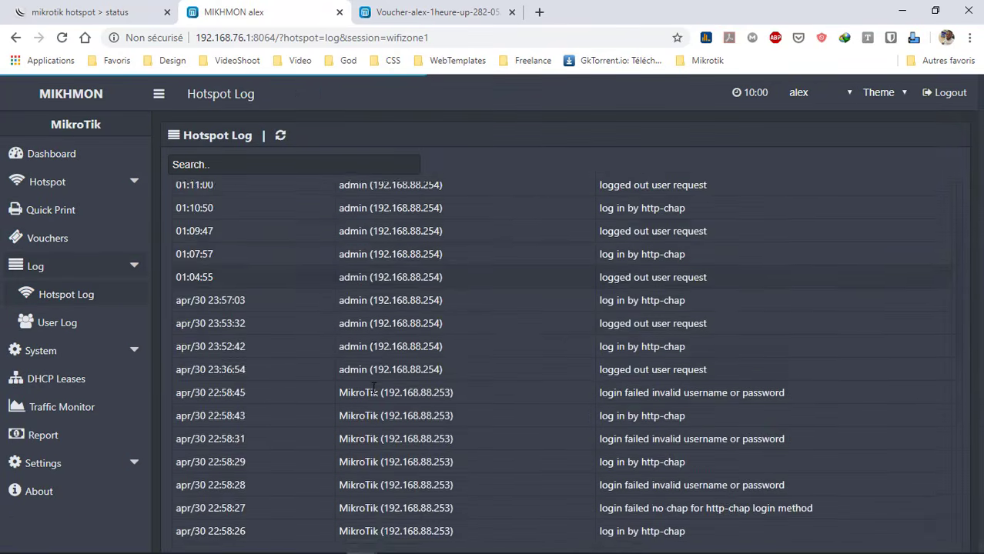
pyautogui.scroll(-5, 373, 391)
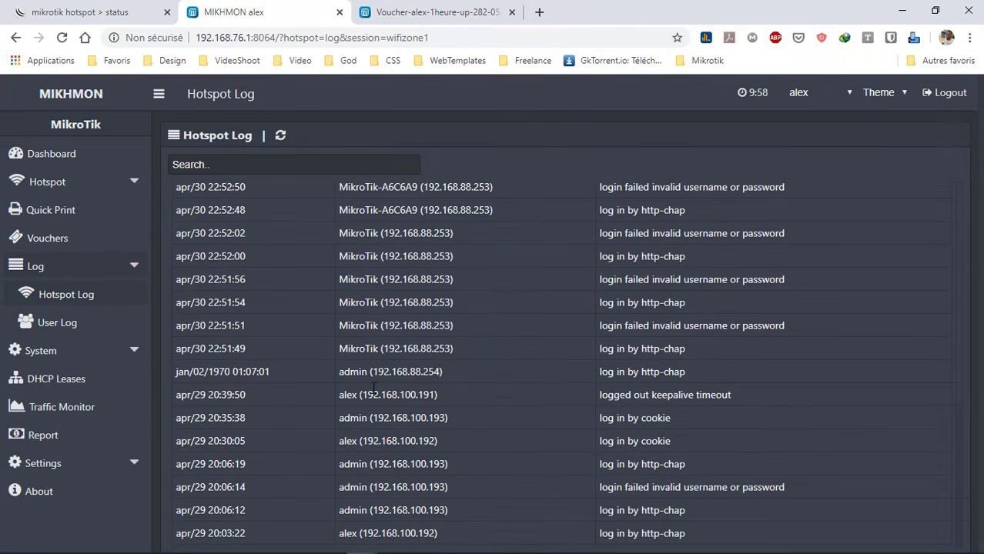
pyautogui.scroll(3, 374, 389)
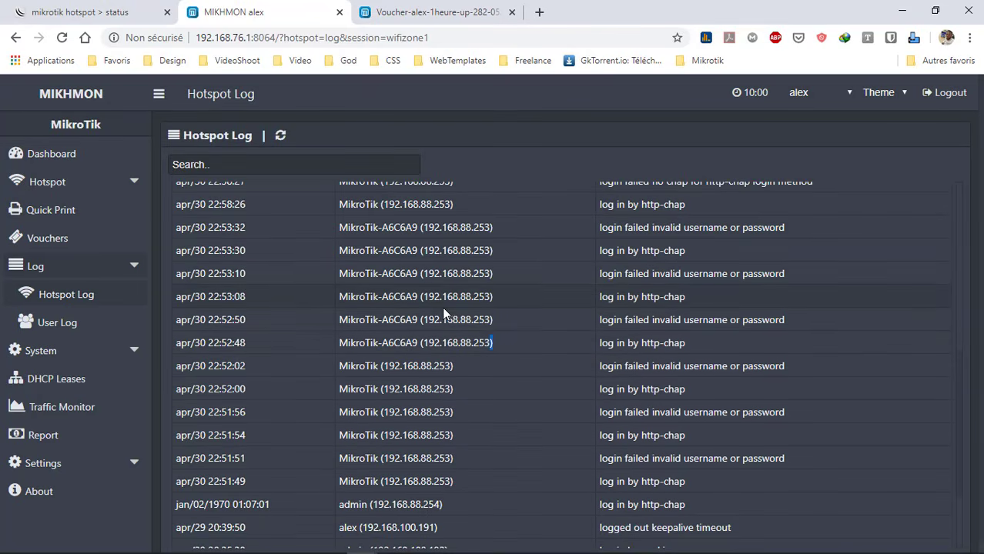
pyautogui.moveTo(443, 309); pyautogui.dragTo(377, 317)
pyautogui.moveTo(403, 252); pyautogui.dragTo(396, 161)
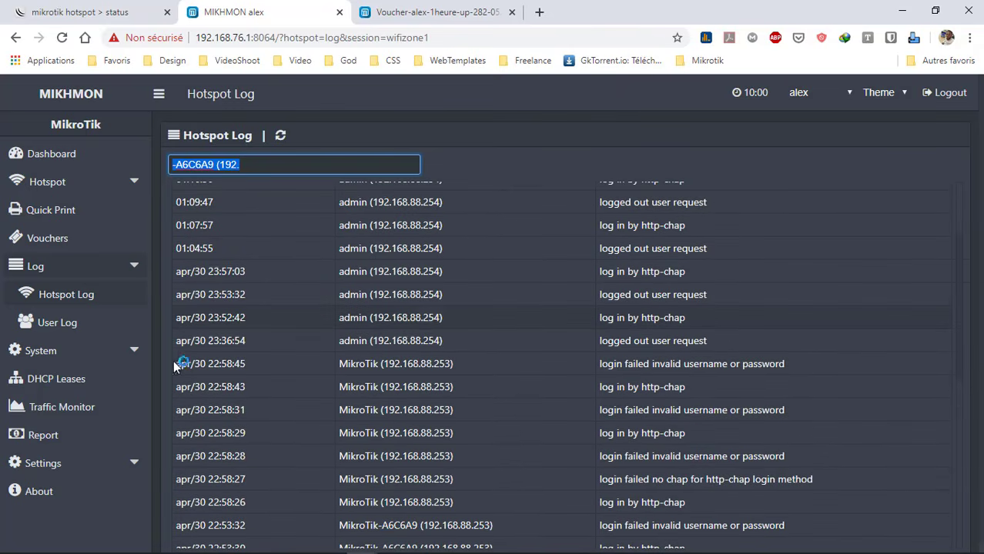
pyautogui.click(101, 378)
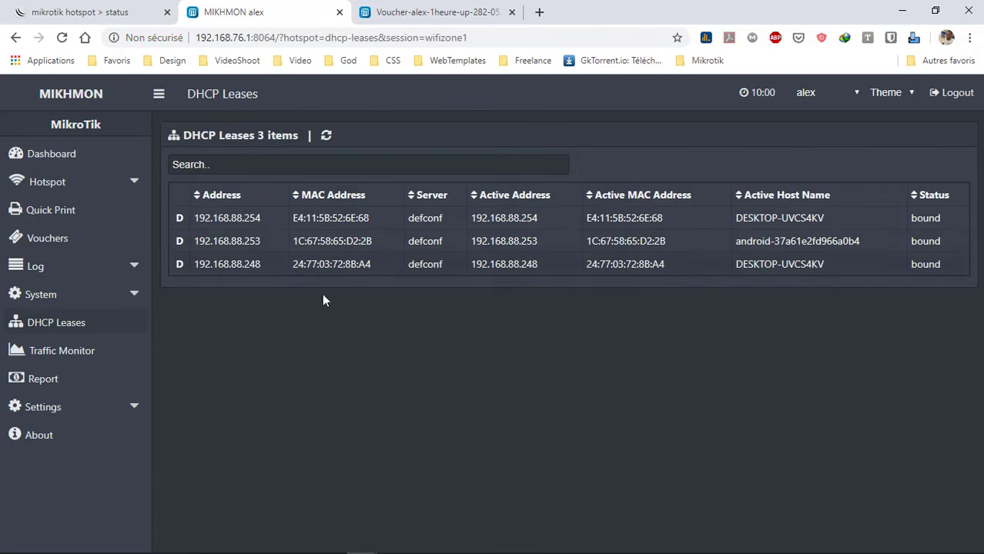
# Open the Template Editor under Settings and select the Thermal voucher template
pyautogui.click(135, 408)
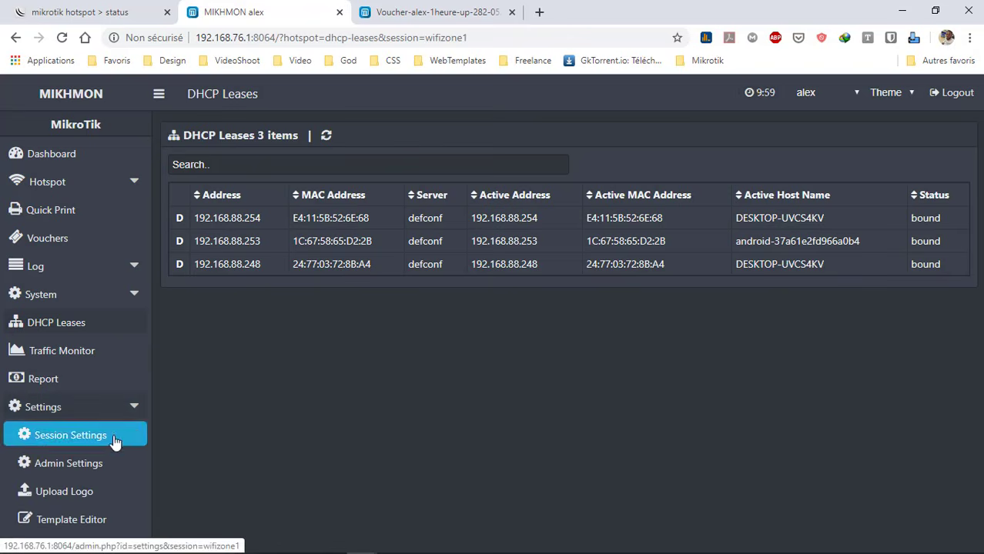
pyautogui.click(88, 529)
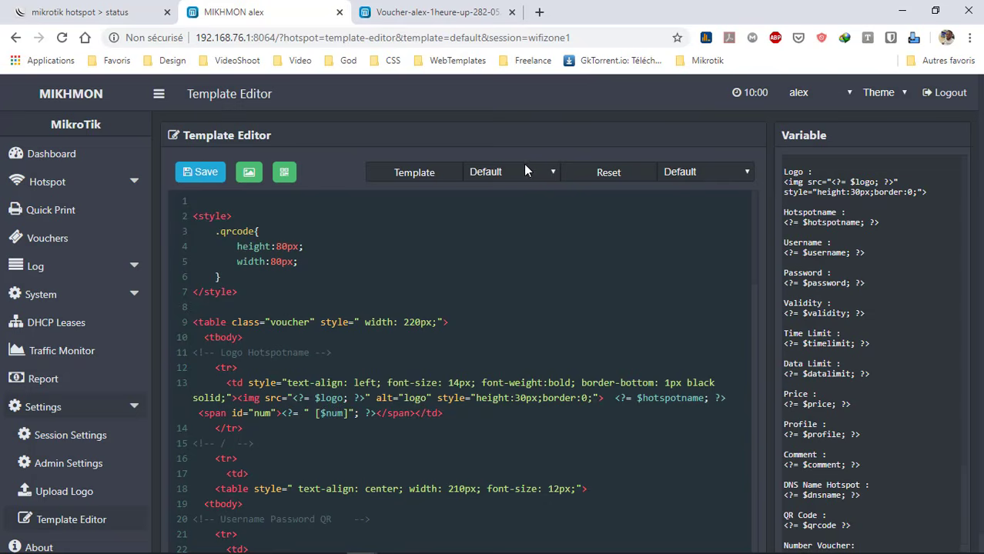
pyautogui.click(545, 174)
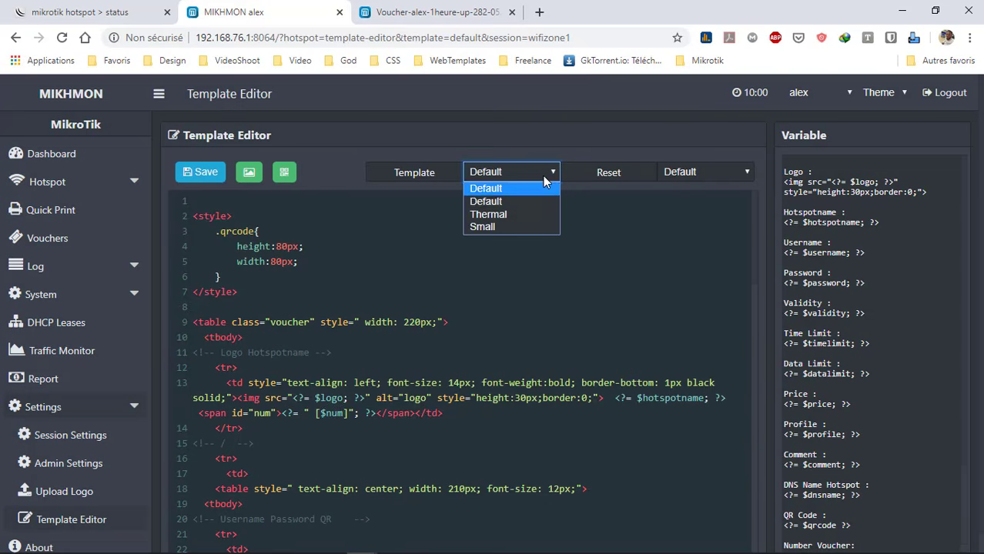
pyautogui.click(531, 215)
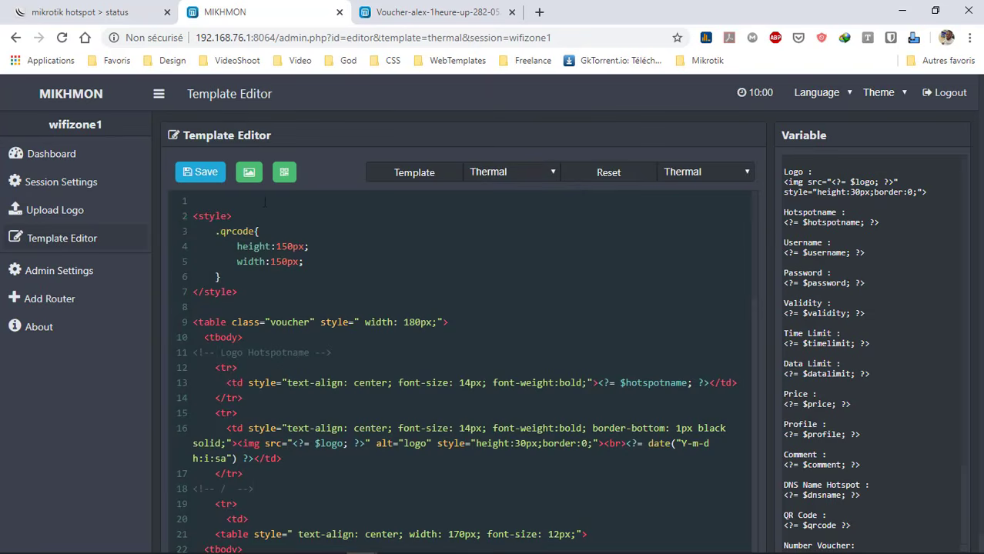
# Preview the Thermal voucher plain and with a QR code, then log out of Mikhmon
pyautogui.click(247, 178)
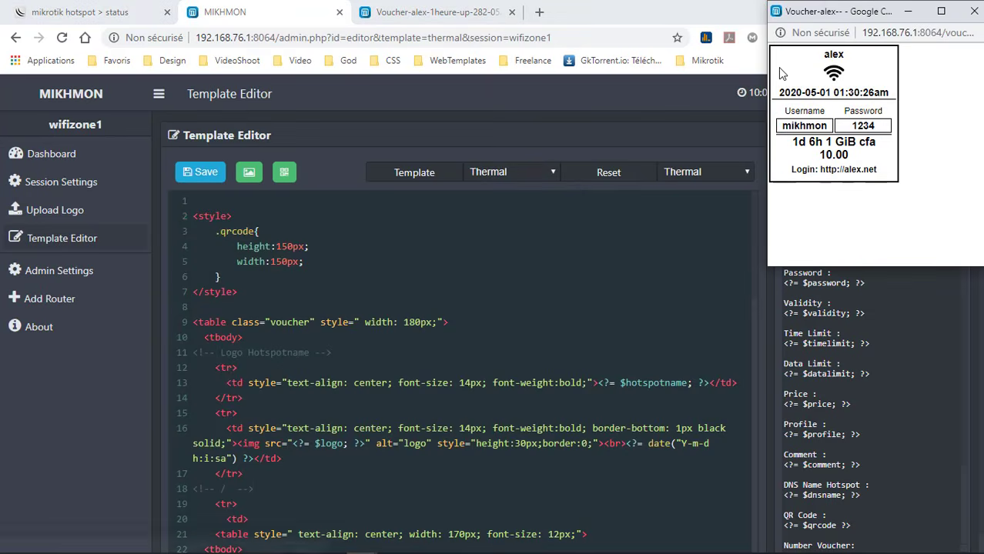
pyautogui.click(974, 10)
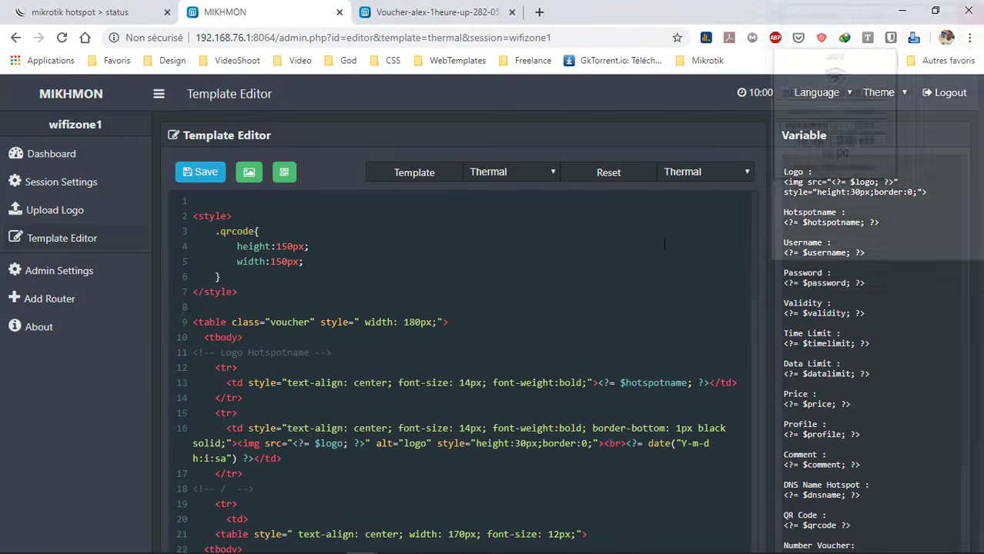
pyautogui.click(284, 172)
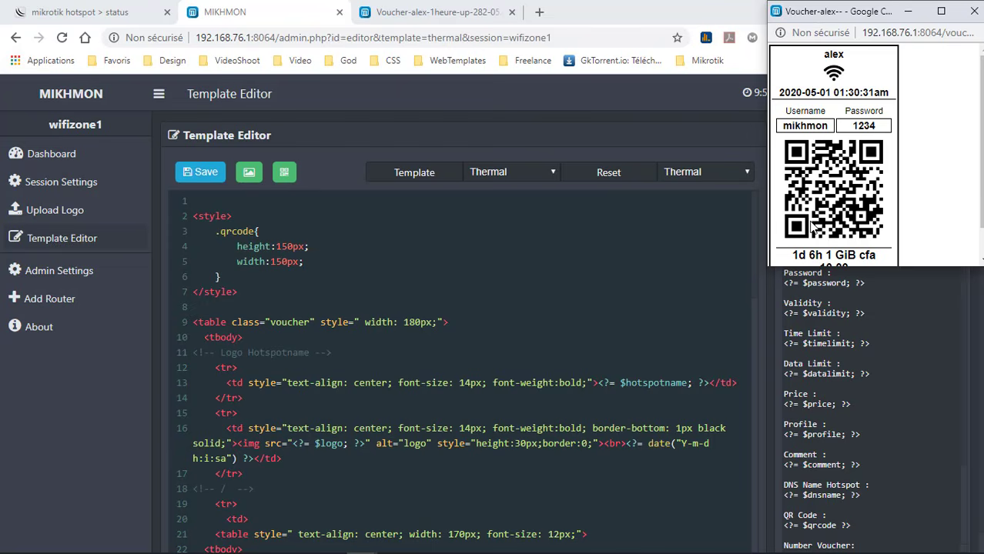
pyautogui.click(974, 11)
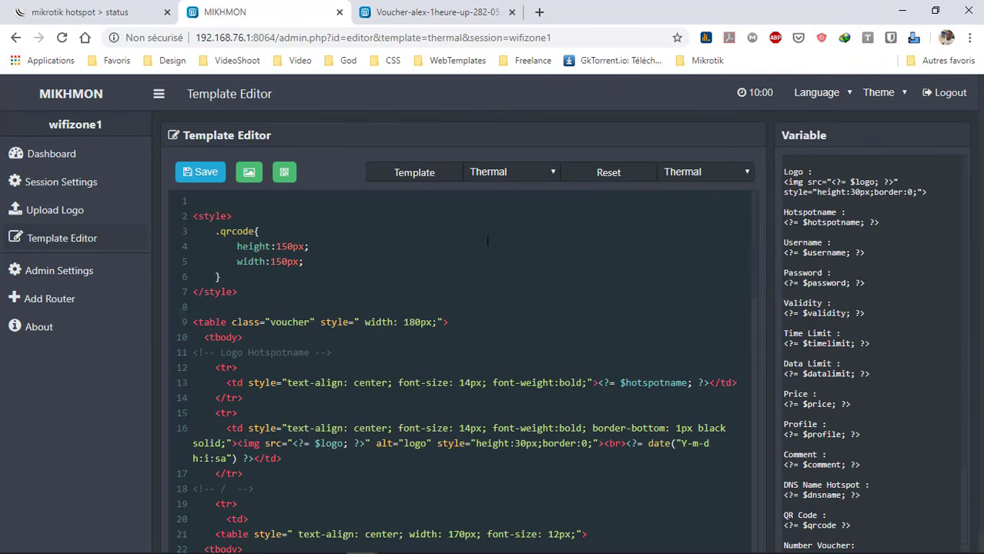
pyautogui.click(953, 93)
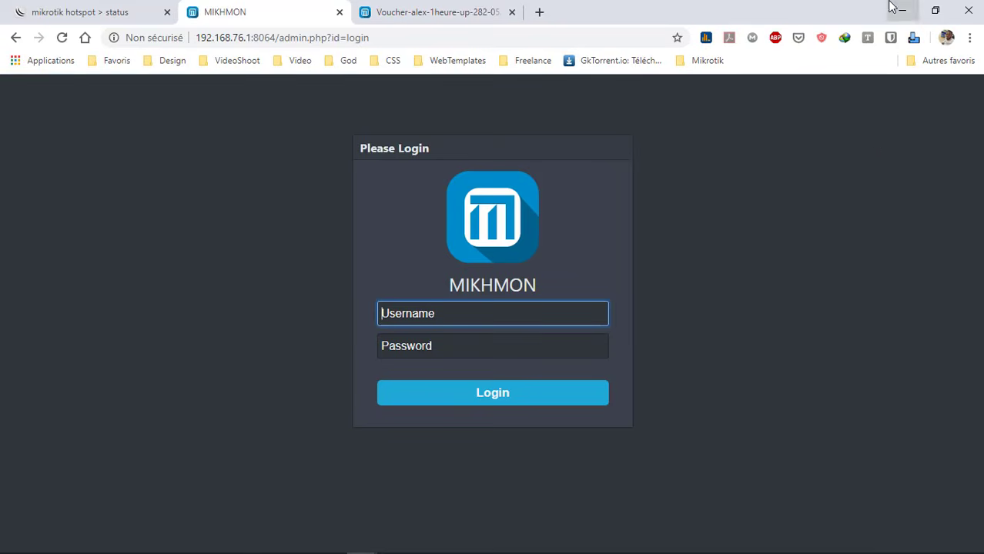